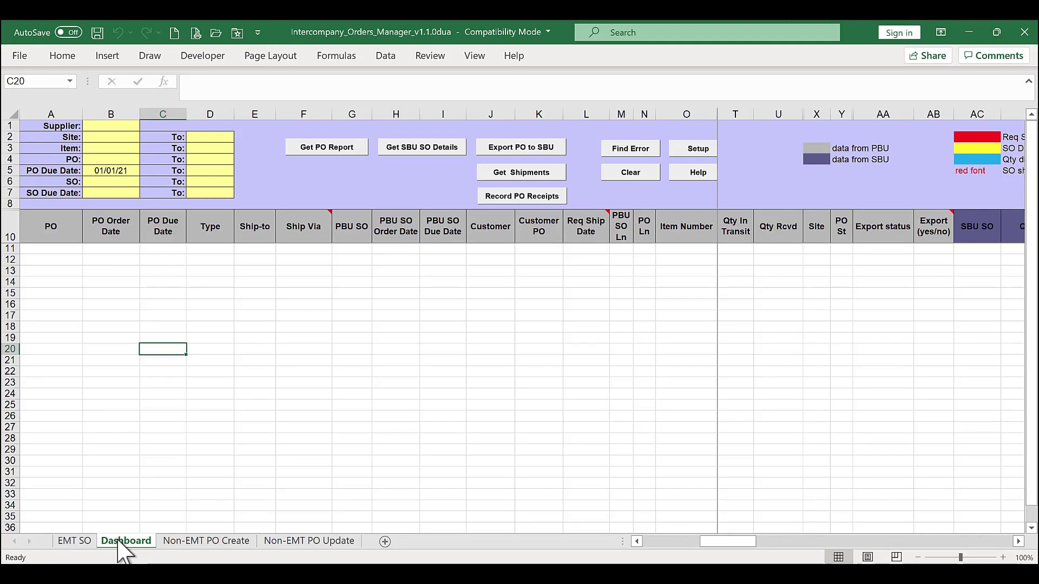
Set the Dashboard supplier filter to 5003000 and request the PO report
{"action": "left_click", "coordinate": [88, 127]}
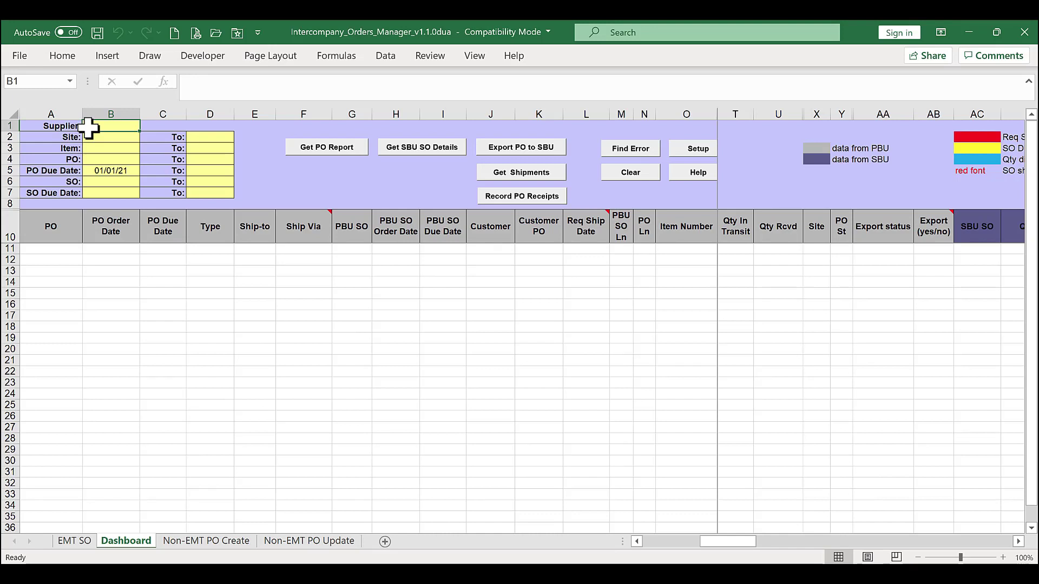
{"action": "type", "text": "5"}
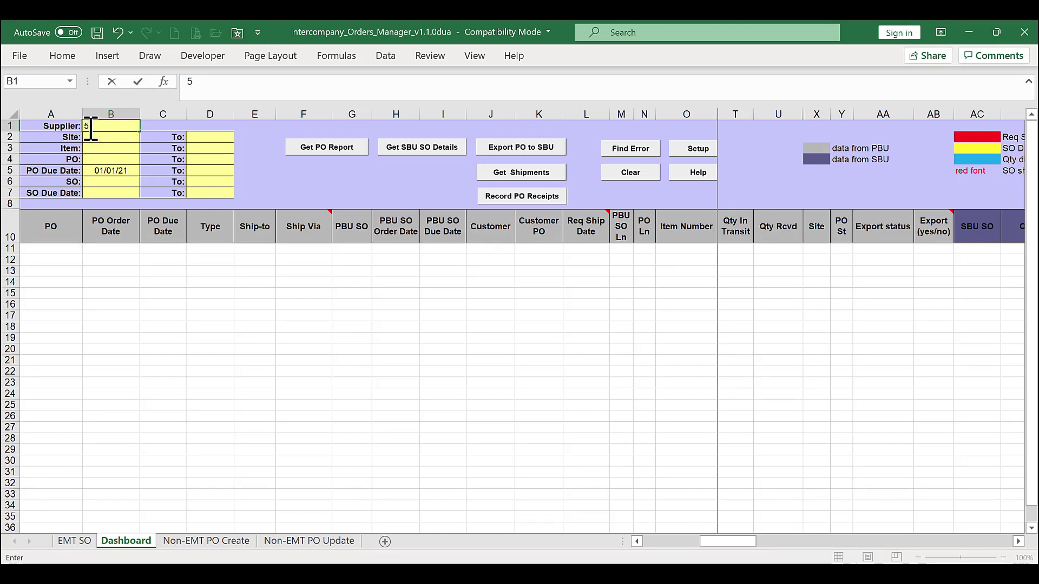
{"action": "type", "text": "003000"}
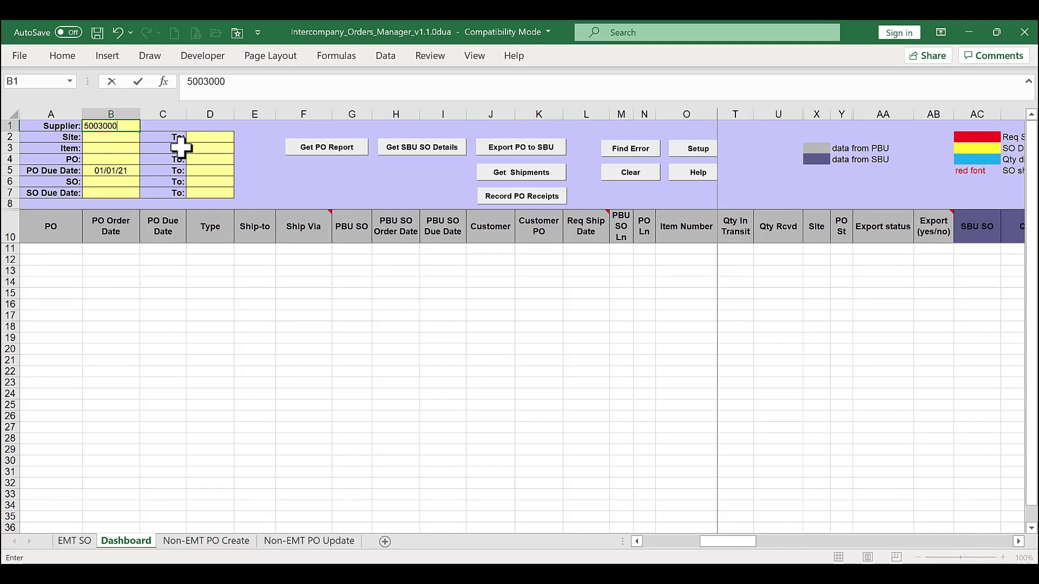
{"action": "left_click", "coordinate": [329, 152]}
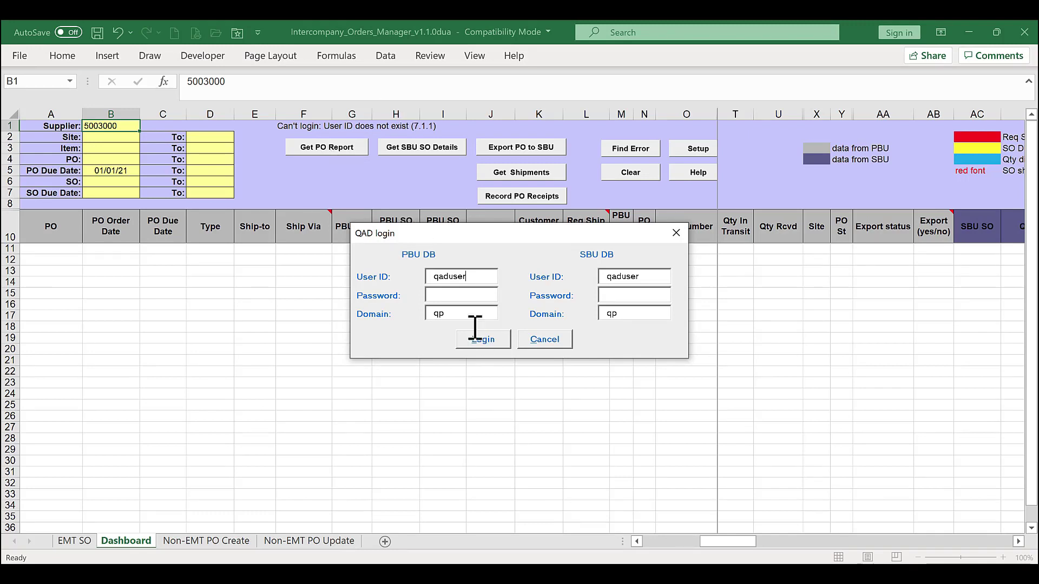
Enter user ID os and the account password for the PBU database in the QAD login
{"action": "double_click", "coordinate": [445, 280]}
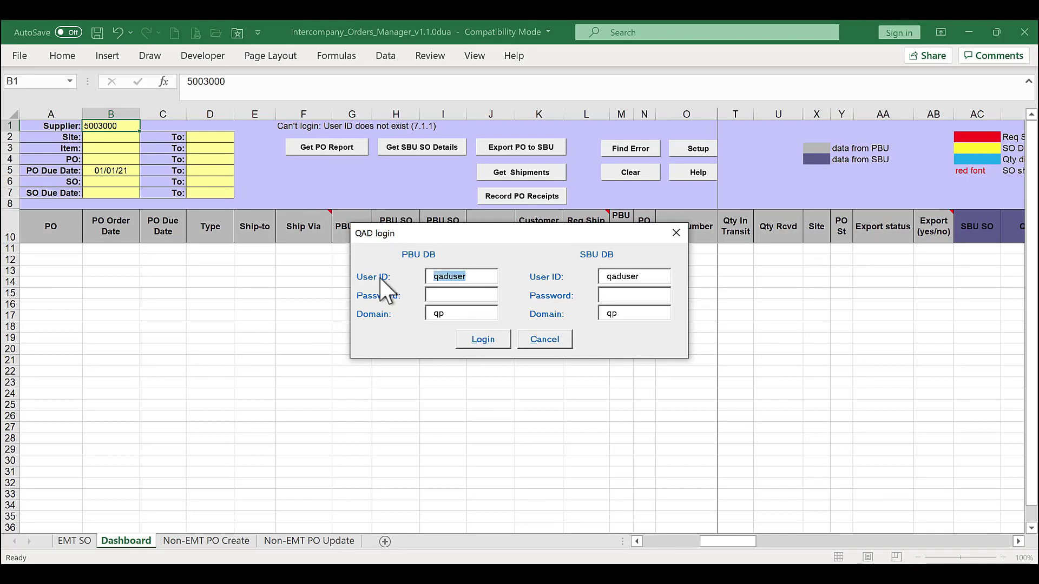
{"action": "type", "text": "os"}
{"action": "left_click", "coordinate": [458, 295]}
{"action": "type", "text": "***"}
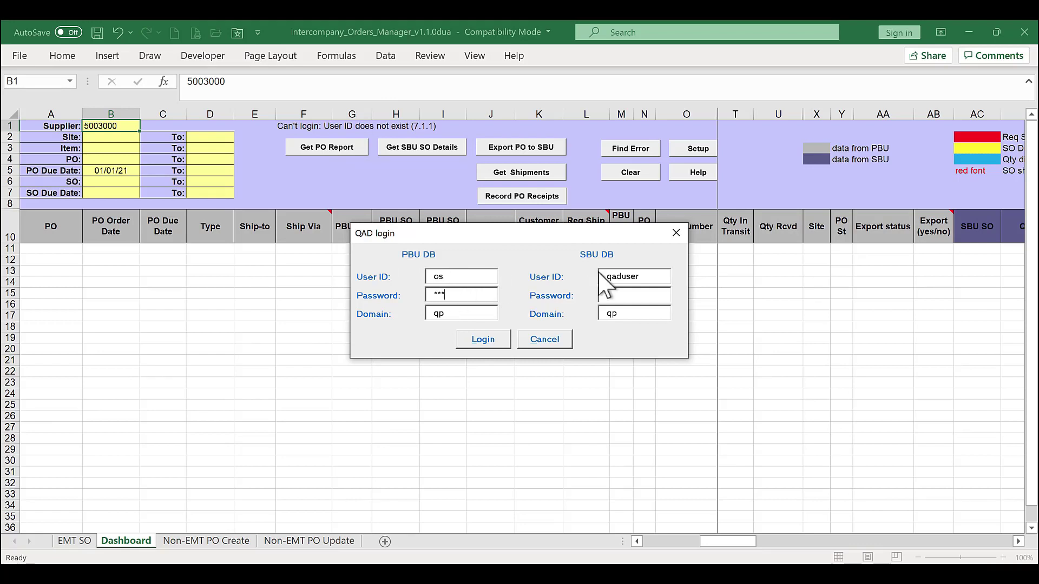
Enter user ID os and the account password for the SBU database, and log in to download the report
{"action": "left_click_drag", "start_coordinate": [654, 281], "coordinate": [593, 286]}
{"action": "type", "text": "os"}
{"action": "left_click", "coordinate": [642, 296]}
{"action": "type", "text": "***"}
{"action": "left_click", "coordinate": [483, 339]}
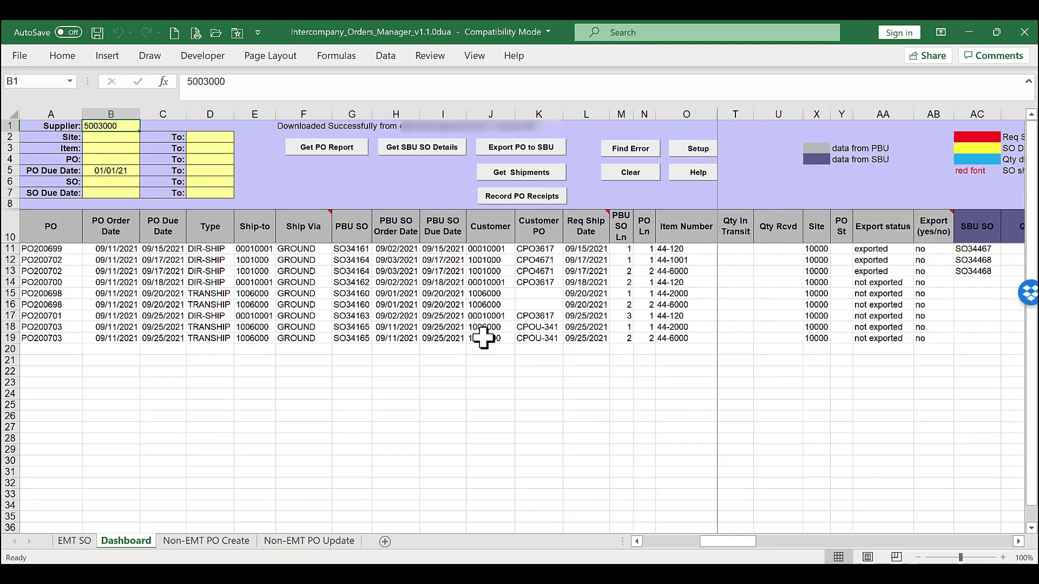
Examine the downloaded PO lines, including quantities, requested ship dates, export status and SBU sales orders
{"action": "left_click", "coordinate": [657, 542]}
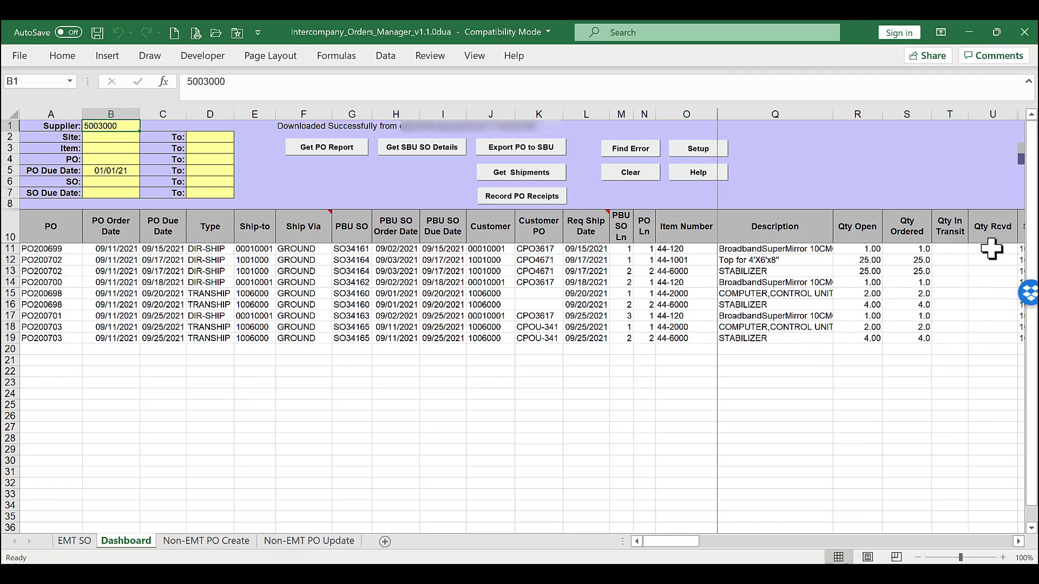
{"action": "left_click_drag", "start_coordinate": [579, 250], "coordinate": [576, 328]}
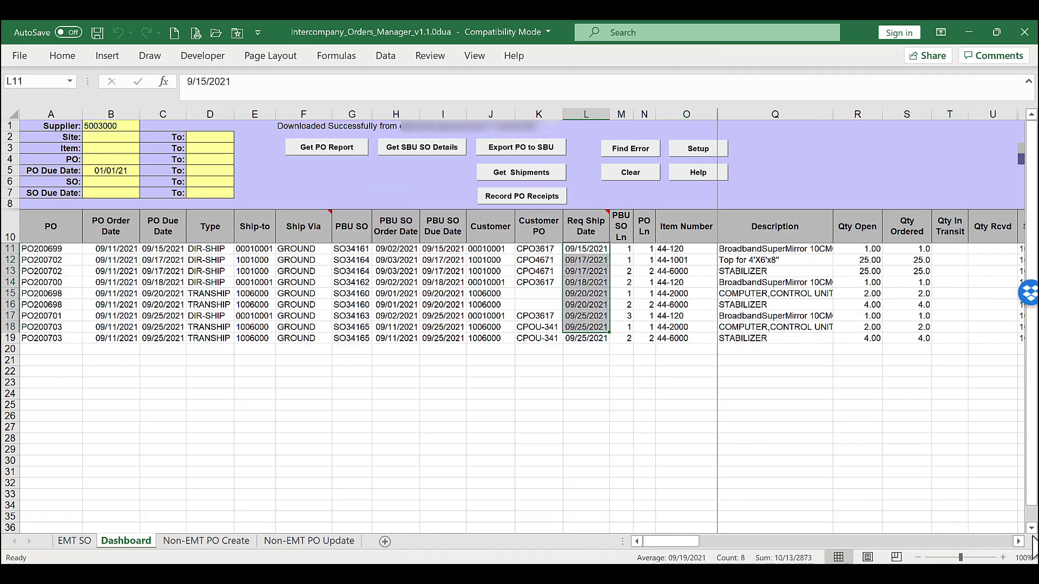
{"action": "left_click", "coordinate": [1017, 541]}
{"action": "left_click", "coordinate": [1017, 541]}
{"action": "left_click", "coordinate": [1018, 541]}
{"action": "left_click", "coordinate": [1017, 541]}
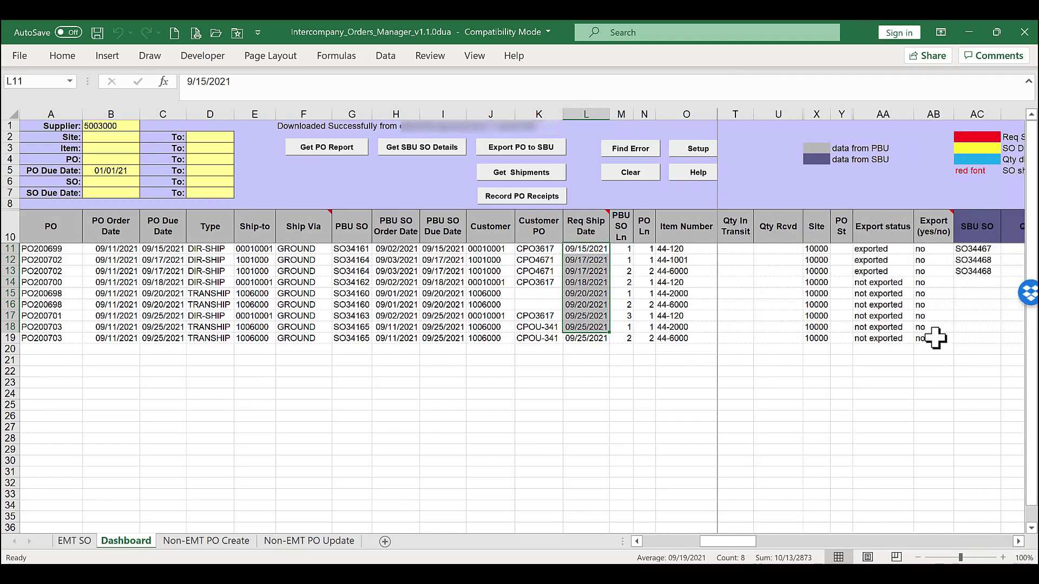
{"action": "left_click_drag", "start_coordinate": [971, 250], "coordinate": [970, 275]}
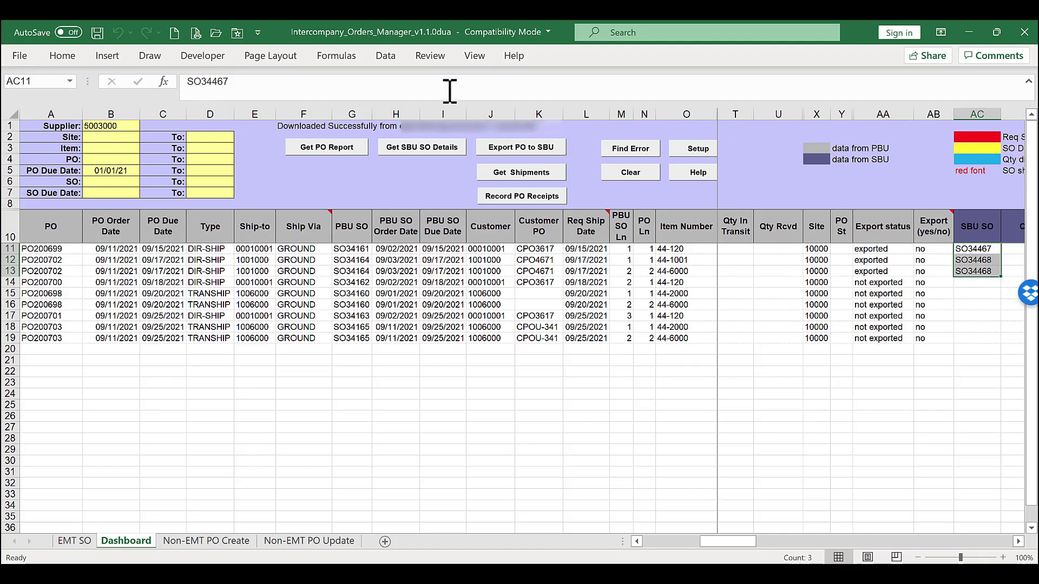
Retrieve the SBU SO details and compare the PO quantities with the SBU ordered quantity on the highlighted line
{"action": "left_click", "coordinate": [427, 146]}
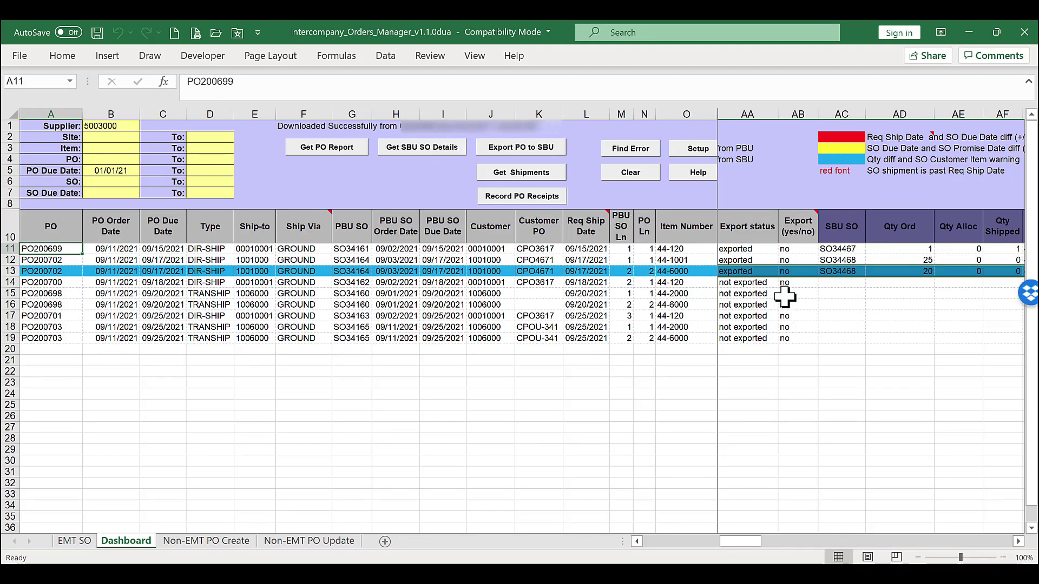
{"action": "left_click", "coordinate": [653, 542]}
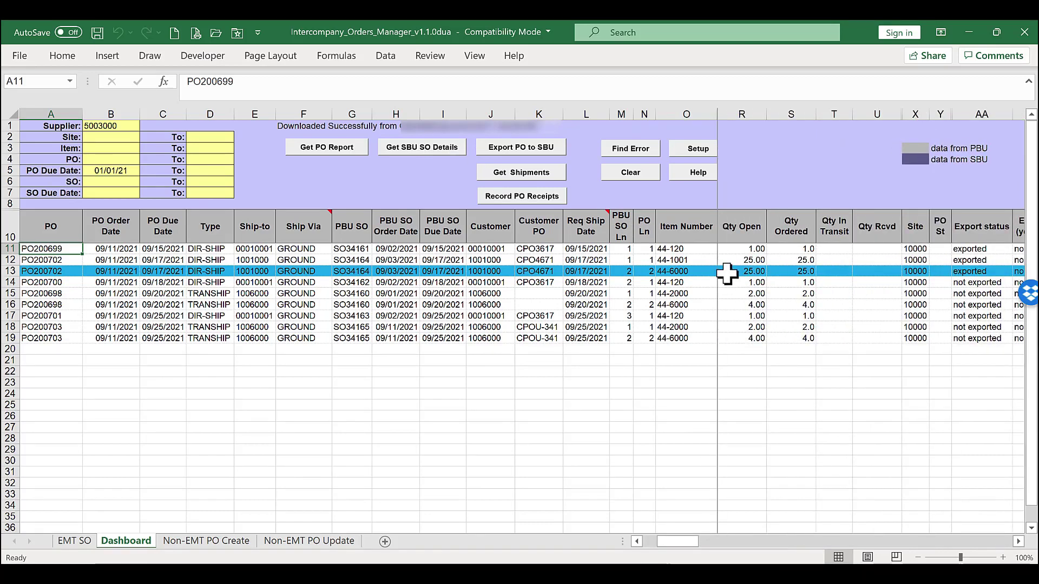
{"action": "left_click", "coordinate": [728, 273]}
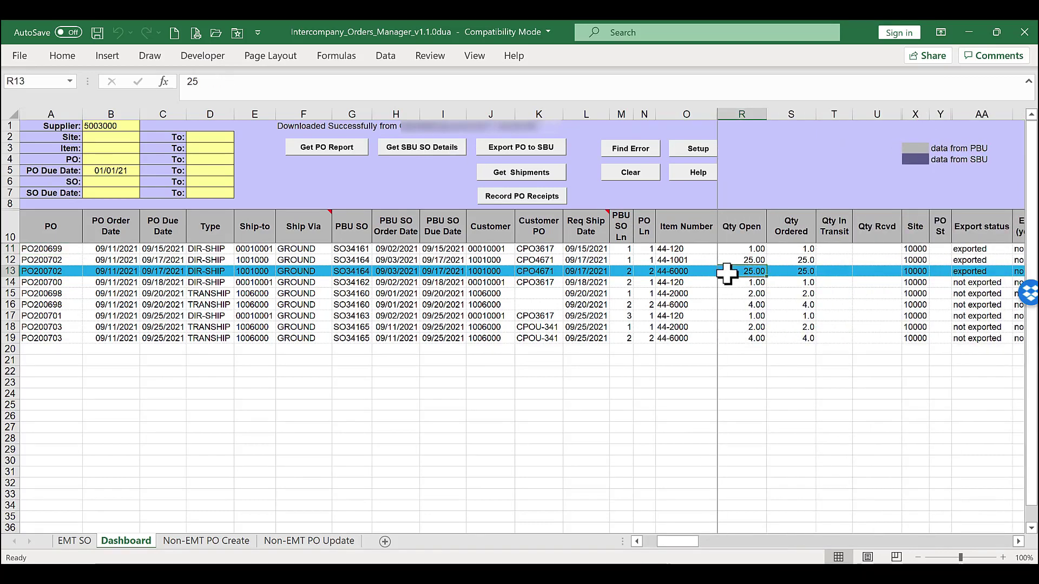
{"action": "left_click", "coordinate": [797, 272]}
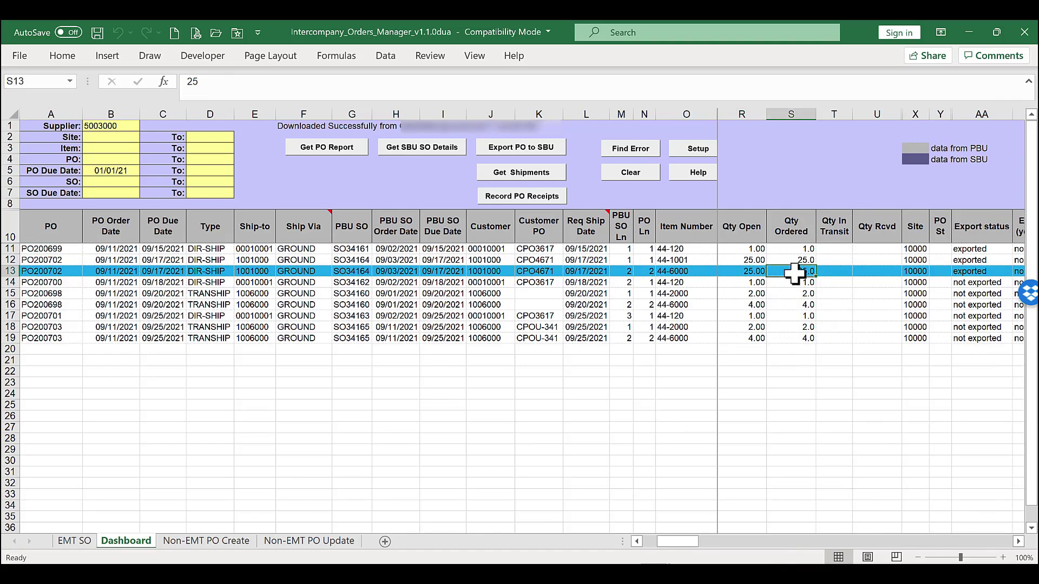
{"action": "left_click", "coordinate": [914, 541]}
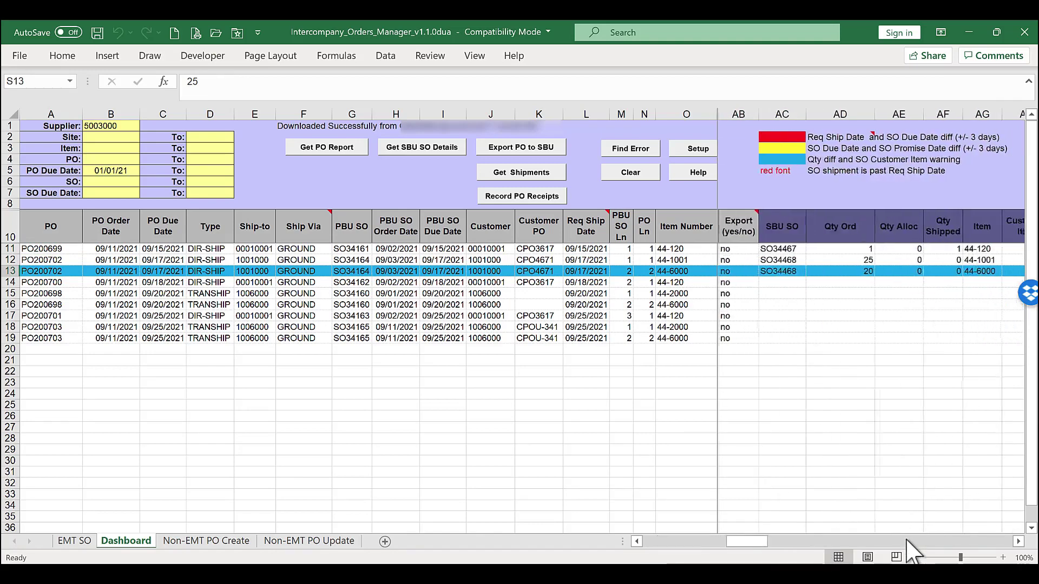
{"action": "left_click", "coordinate": [845, 272]}
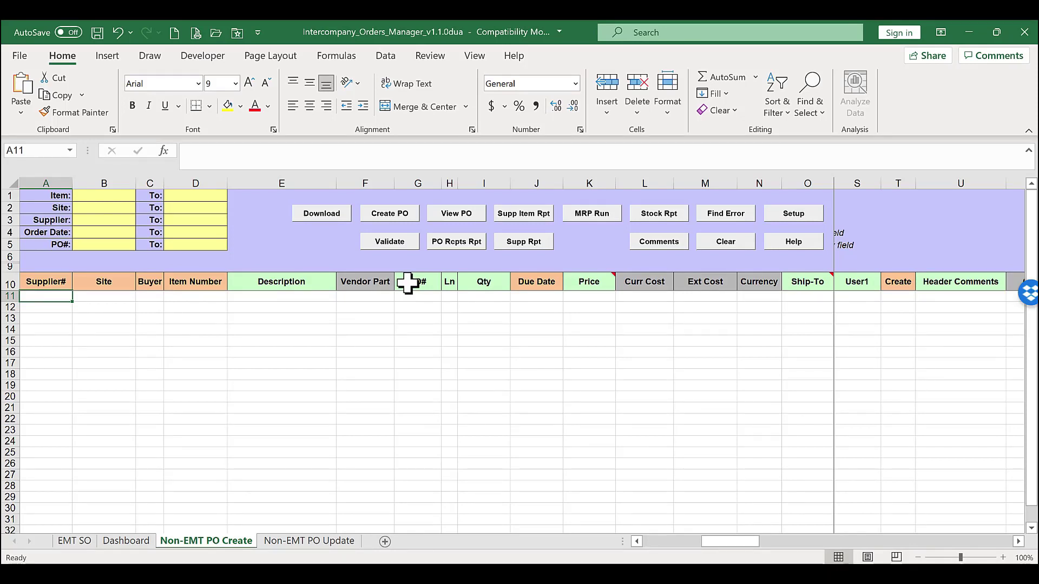
Set the start of the supplier filter range to 5003000 on the Non-EMT PO Create sheet
{"action": "left_click", "coordinate": [76, 220]}
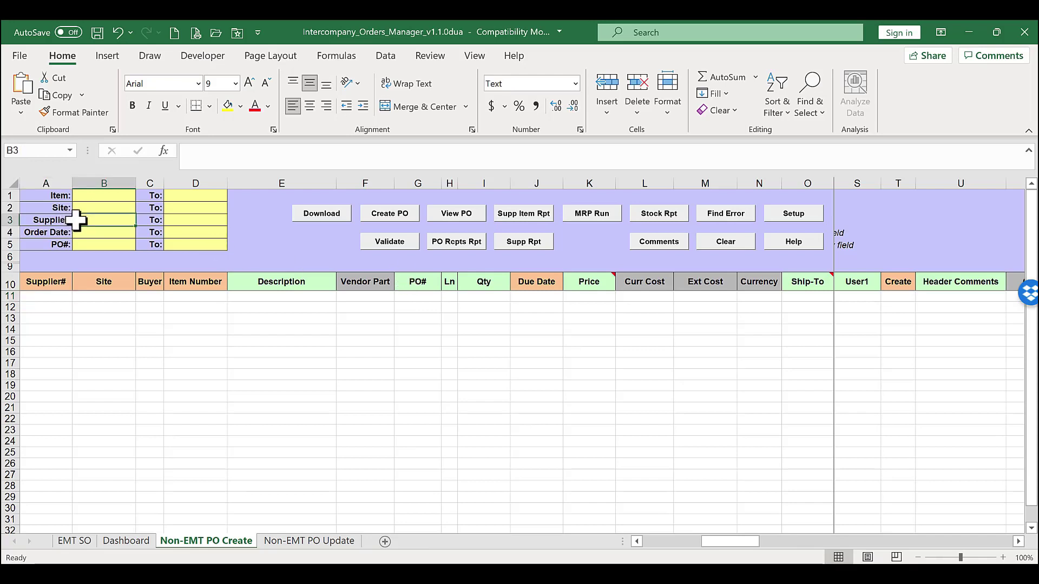
{"action": "type", "text": "50030"}
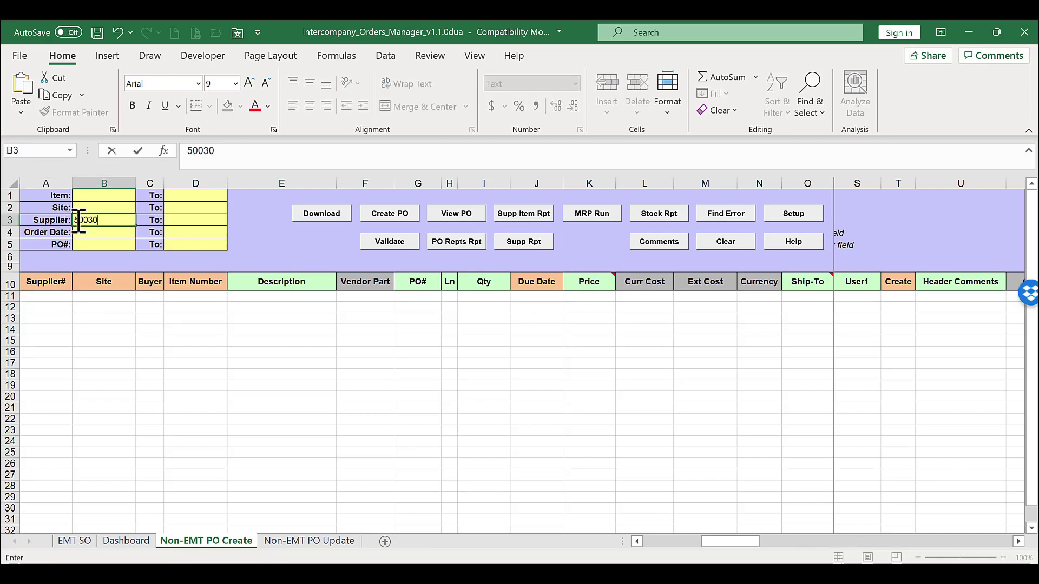
{"action": "type", "text": "00"}
{"action": "key", "text": "Return"}
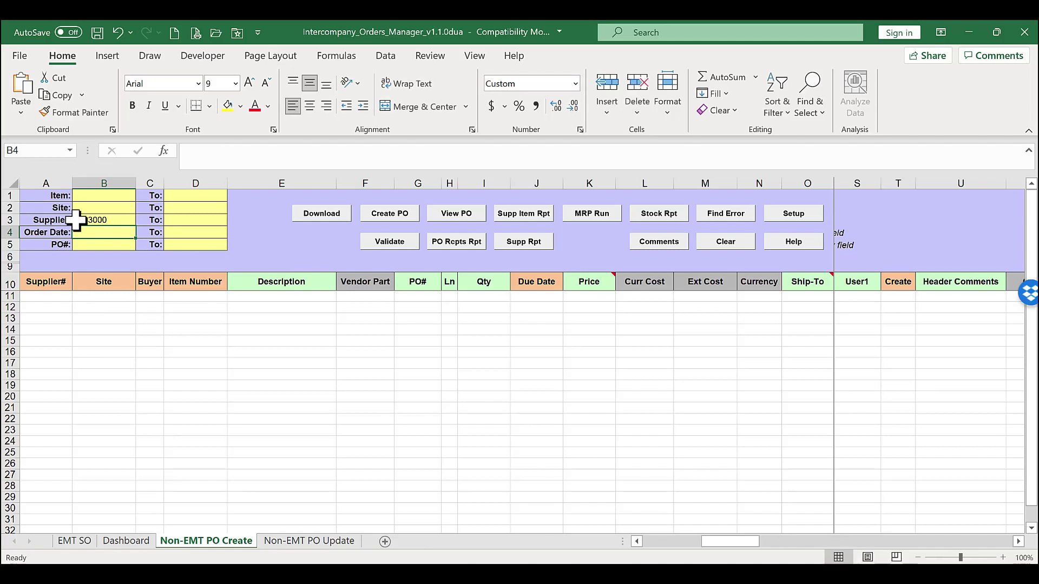
{"action": "key", "text": "ctrl+c"}
{"action": "key", "text": "Right"}
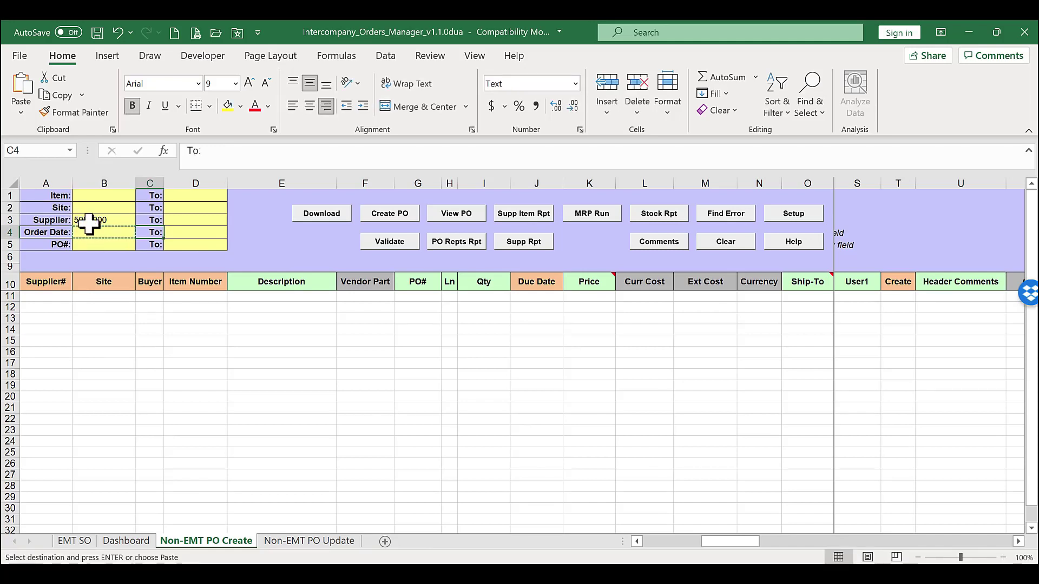
{"action": "key", "text": "Up"}
{"action": "key", "text": "Right"}
{"action": "key", "text": "ctrl+v"}
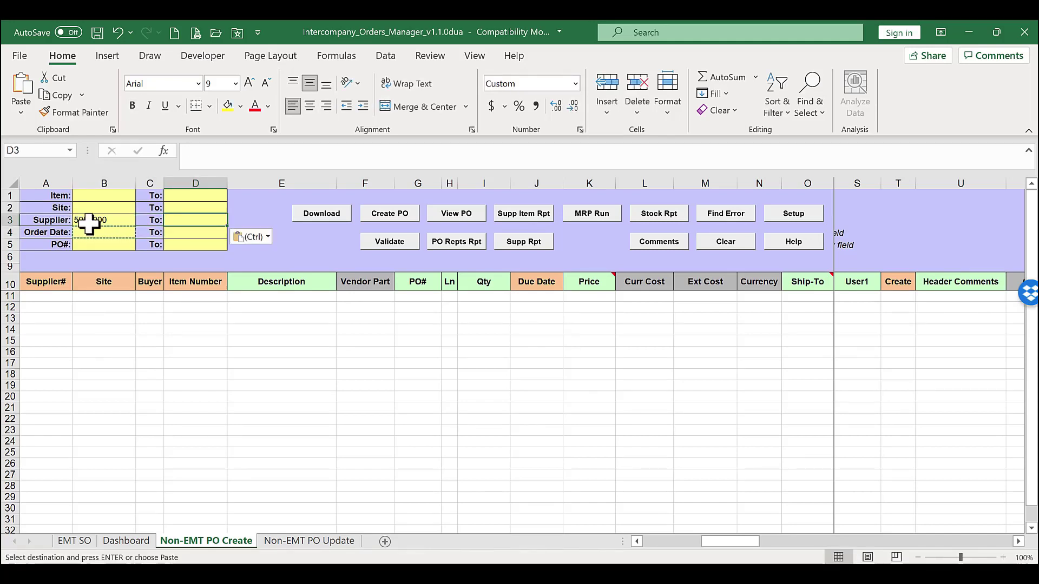
Copy supplier 5003000 from the start of the supplier range into its To value
{"action": "left_click", "coordinate": [86, 221]}
{"action": "key", "text": "ctrl+c"}
{"action": "left_click", "coordinate": [177, 220]}
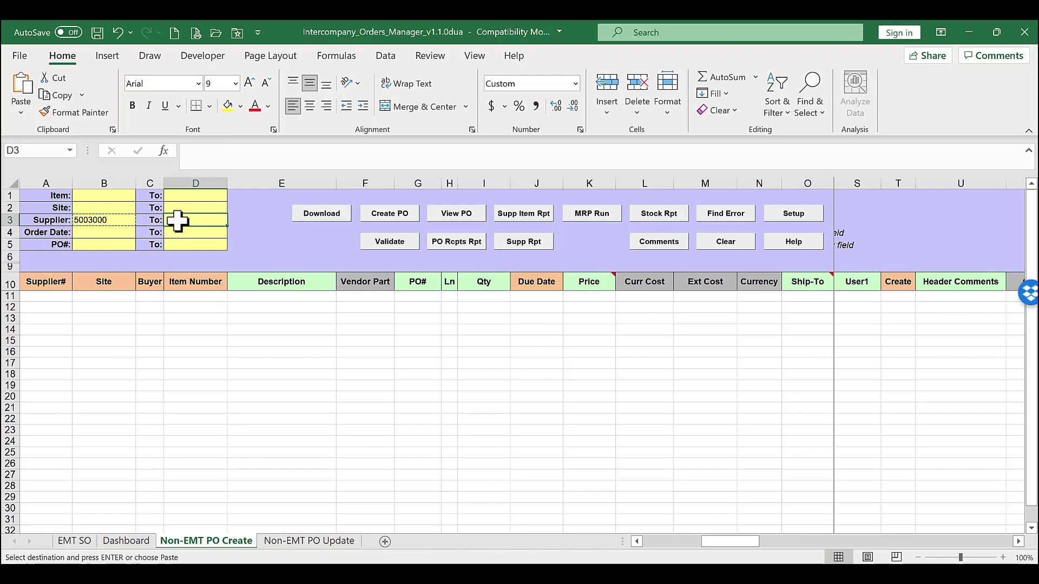
{"action": "key", "text": "ctrl+v"}
Set the starting order date to 09/13/2021 and download the matching non-EMT purchase orders
{"action": "left_click", "coordinate": [90, 233]}
{"action": "type", "text": "08/13/2021"}
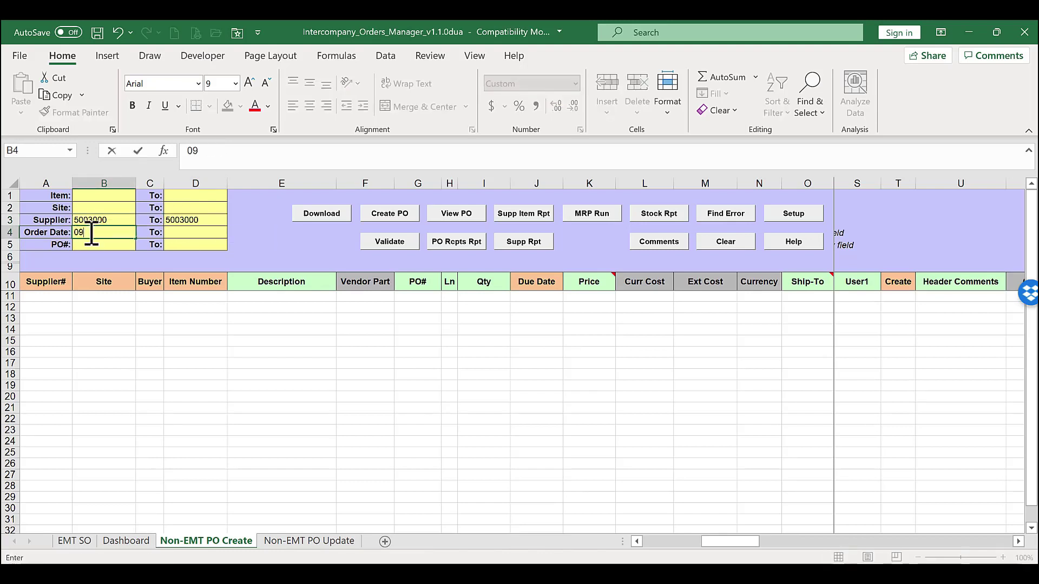
{"action": "key", "text": "Return"}
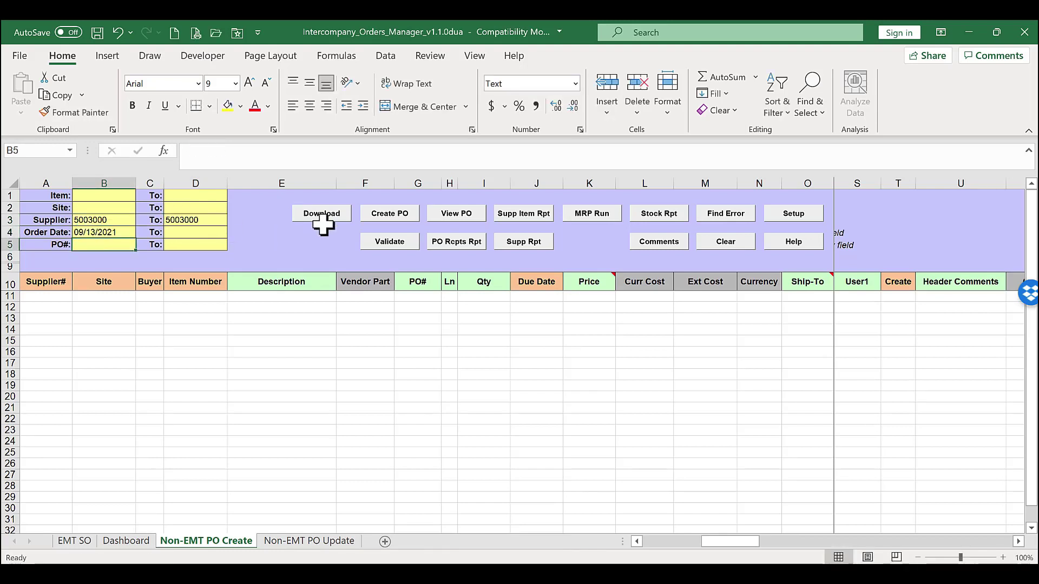
{"action": "left_click", "coordinate": [311, 213]}
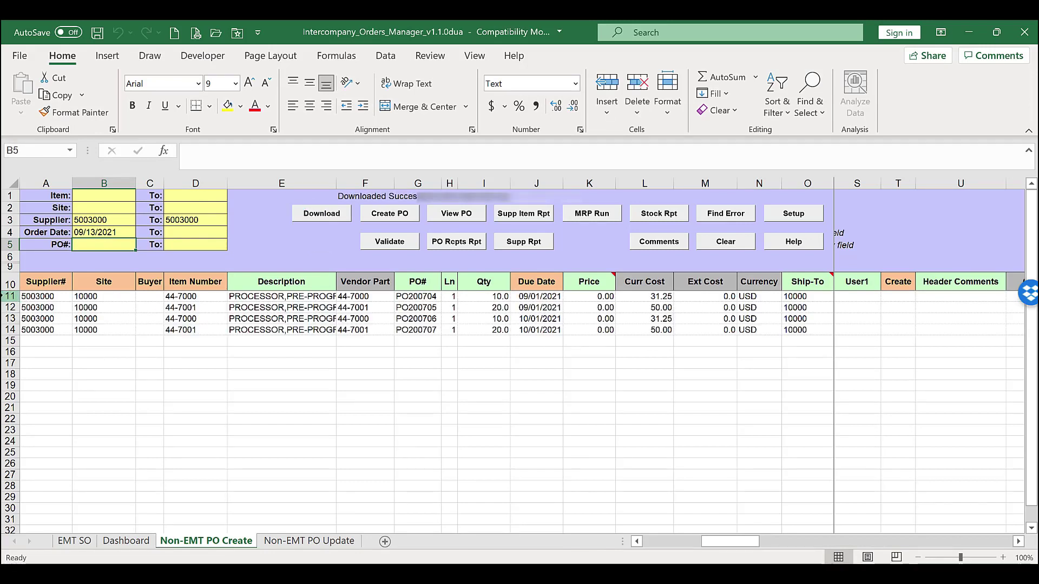
Delete the first three downloaded PO lines, rows 11 to 13, keeping only the last one
{"action": "left_click", "coordinate": [8, 296]}
{"action": "left_click_drag", "start_coordinate": [8, 300], "coordinate": [8, 319]}
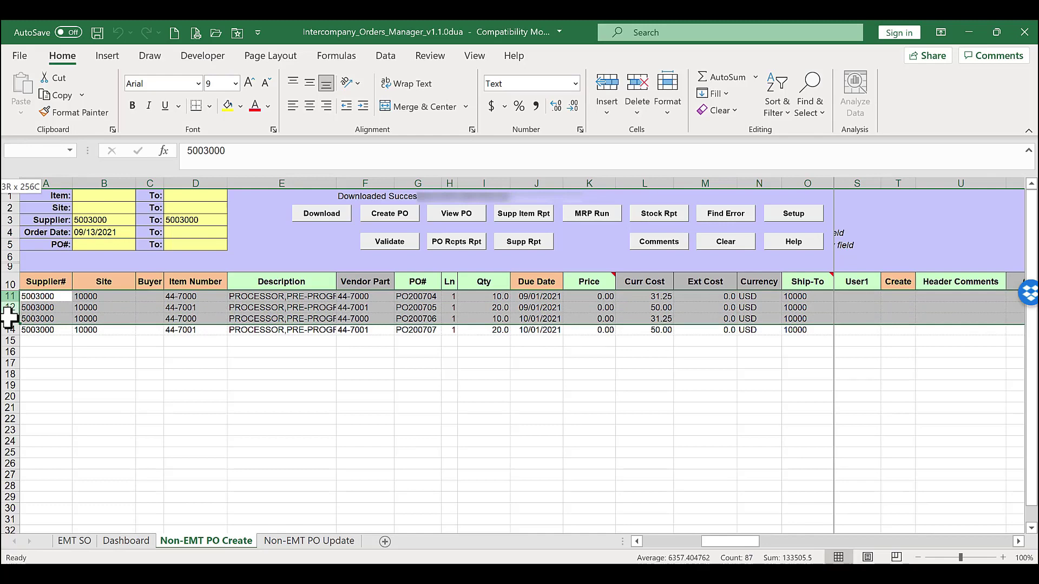
{"action": "right_click", "coordinate": [126, 319]}
{"action": "left_click", "coordinate": [164, 193]}
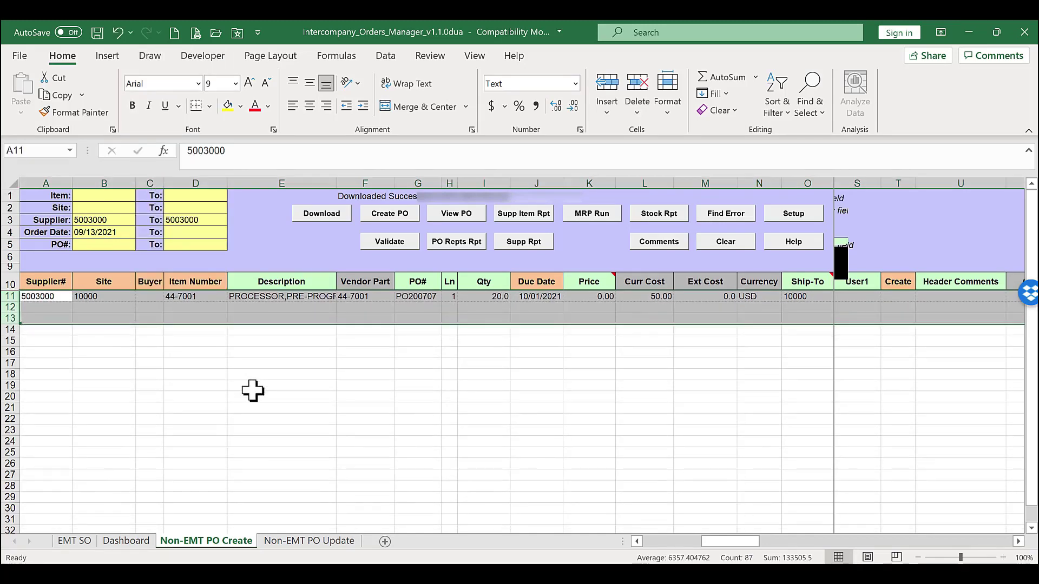
{"action": "left_click", "coordinate": [251, 387]}
Clear the PO# of the item 44-7001 line and set its due date to 10/15/2021
{"action": "left_click", "coordinate": [406, 297]}
{"action": "key", "text": "Delete"}
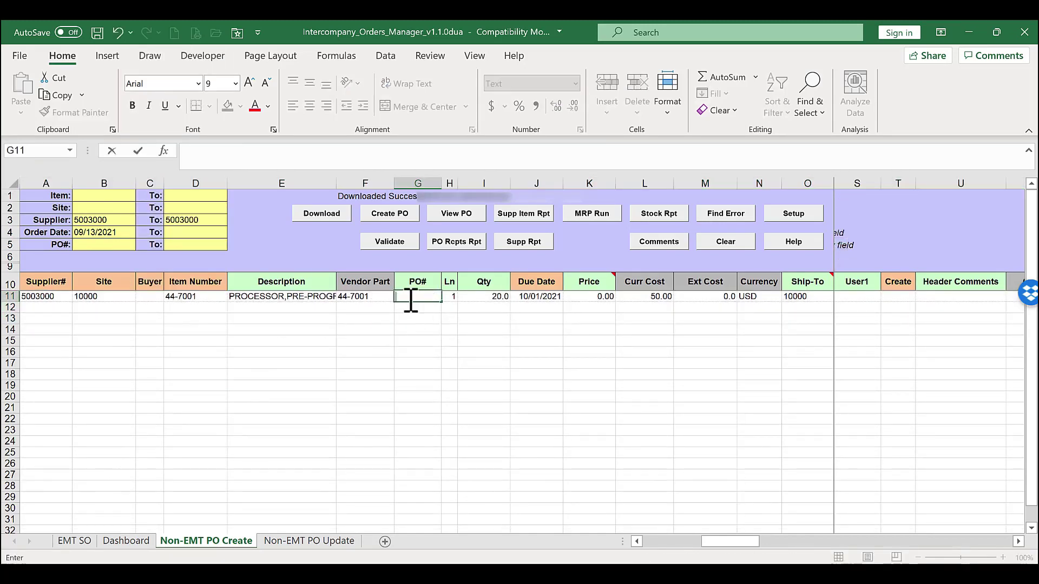
{"action": "left_click", "coordinate": [470, 307]}
{"action": "left_click", "coordinate": [538, 298]}
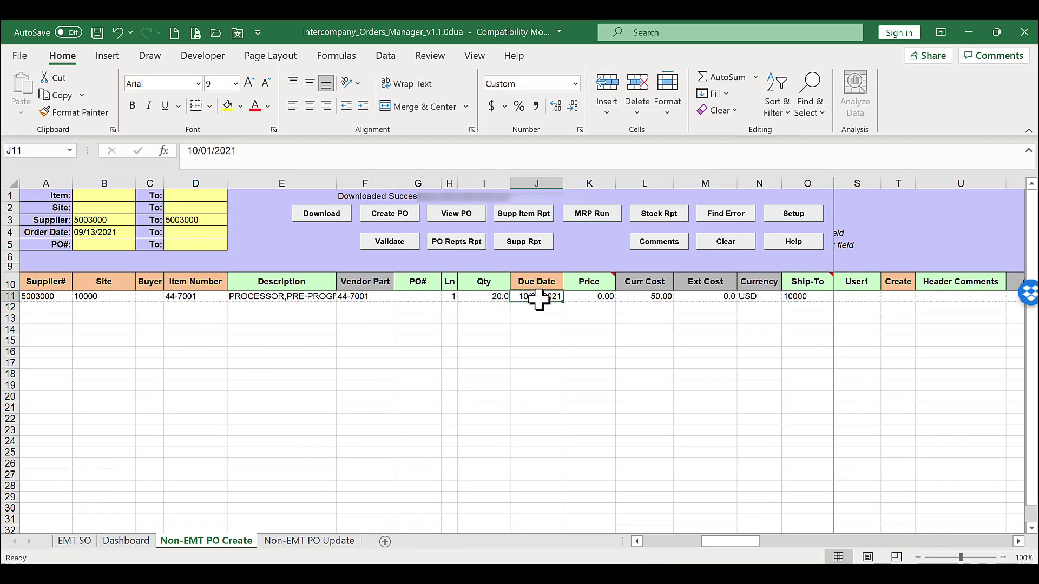
{"action": "type", "text": "10/15/21"}
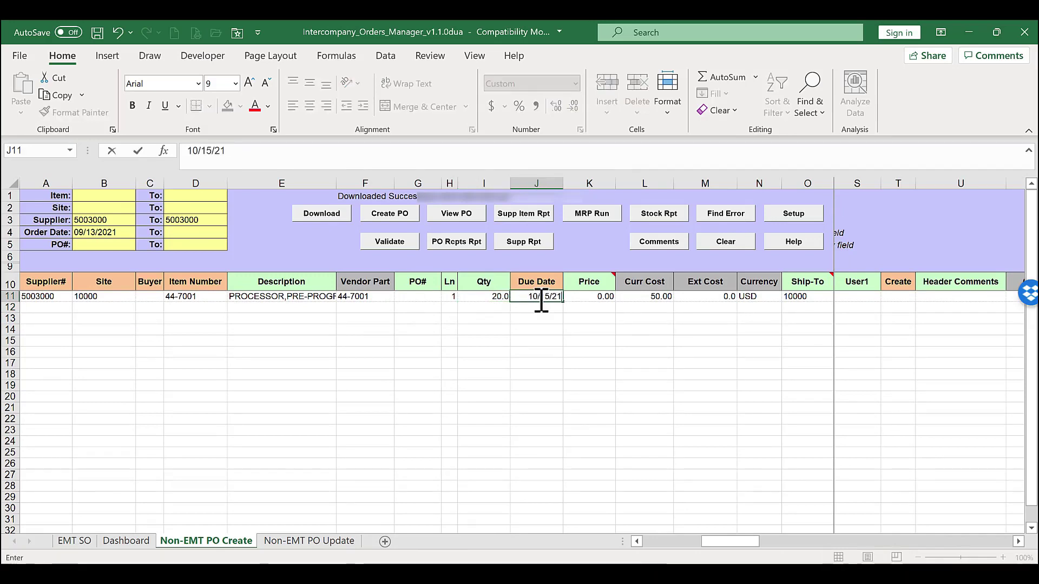
{"action": "key", "text": "Return"}
{"action": "key", "text": "Up"}
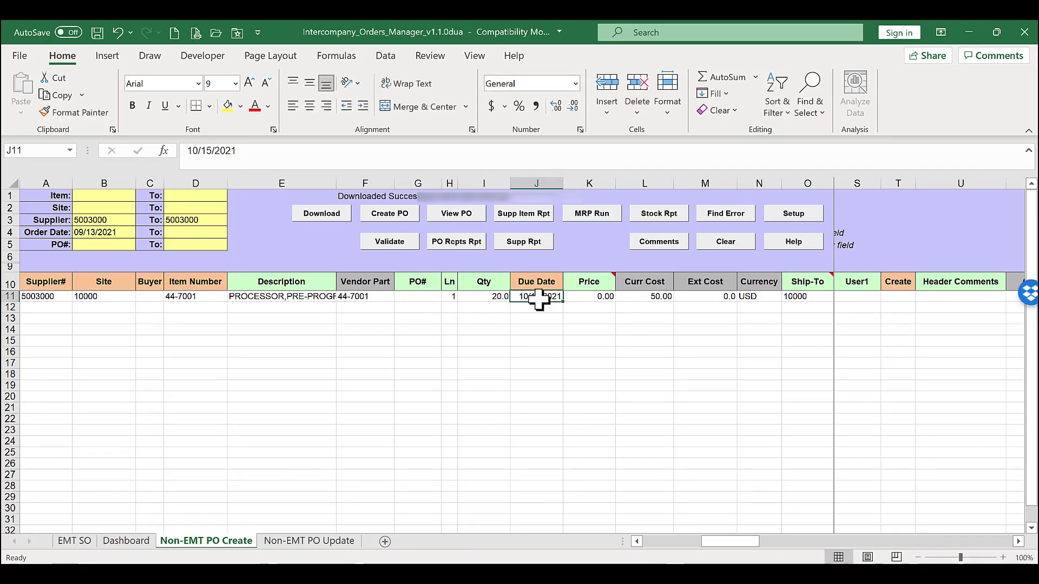
Set the item 44-7001 line's price to 250 and mark its Create field with y
{"action": "key", "text": "Right"}
{"action": "type", "text": "250"}
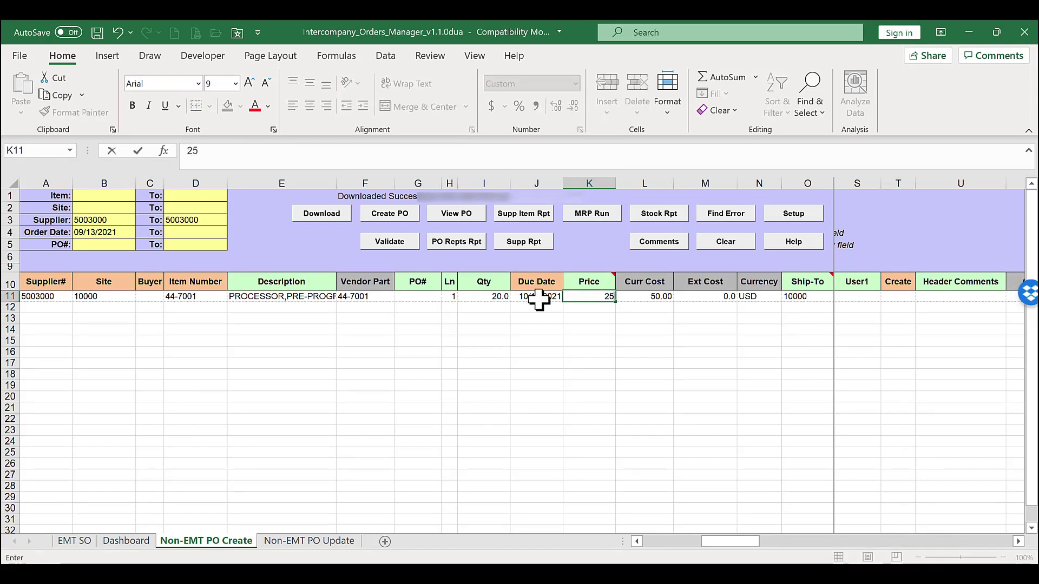
{"action": "key", "text": "Tab"}
{"action": "key", "text": "Tab"}
{"action": "key", "text": "Tab"}
{"action": "key", "text": "Tab"}
{"action": "key", "text": "Tab"}
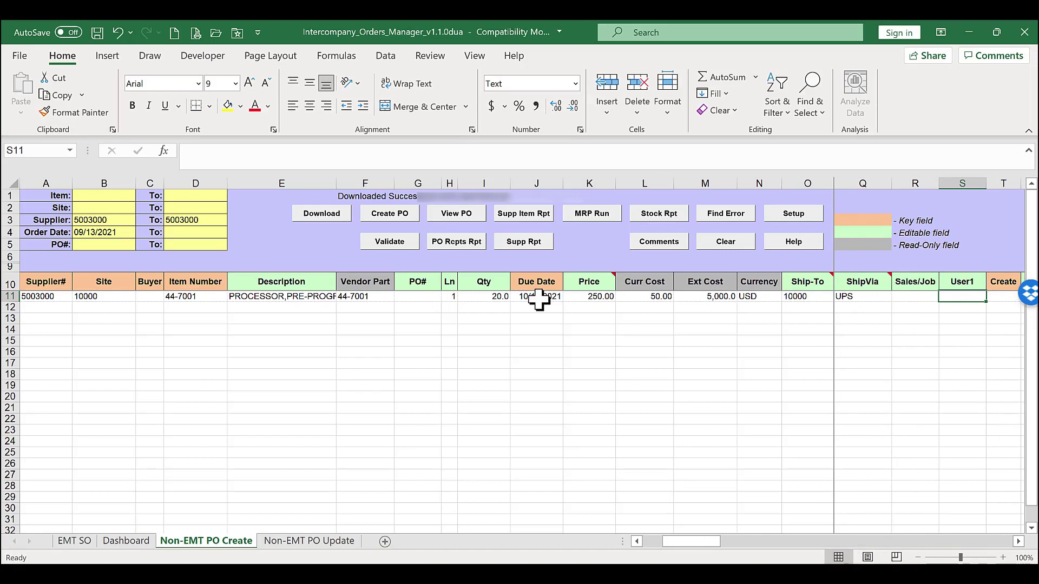
{"action": "key", "text": "Tab"}
{"action": "type", "text": "y"}
{"action": "key", "text": "Return"}
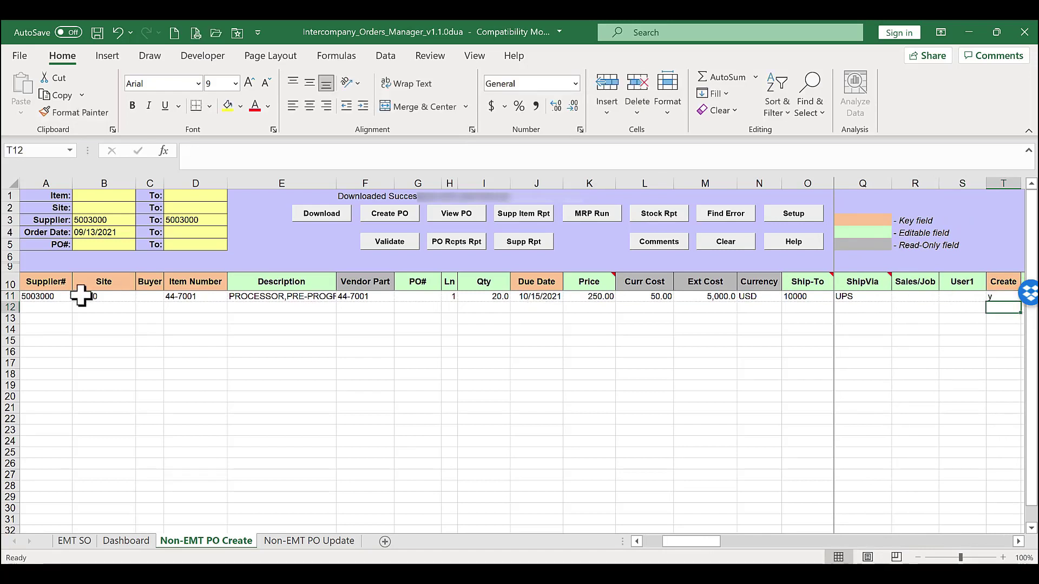
Create the purchase order from the item 44-7001 line and check its generated PO#
{"action": "left_click", "coordinate": [387, 213]}
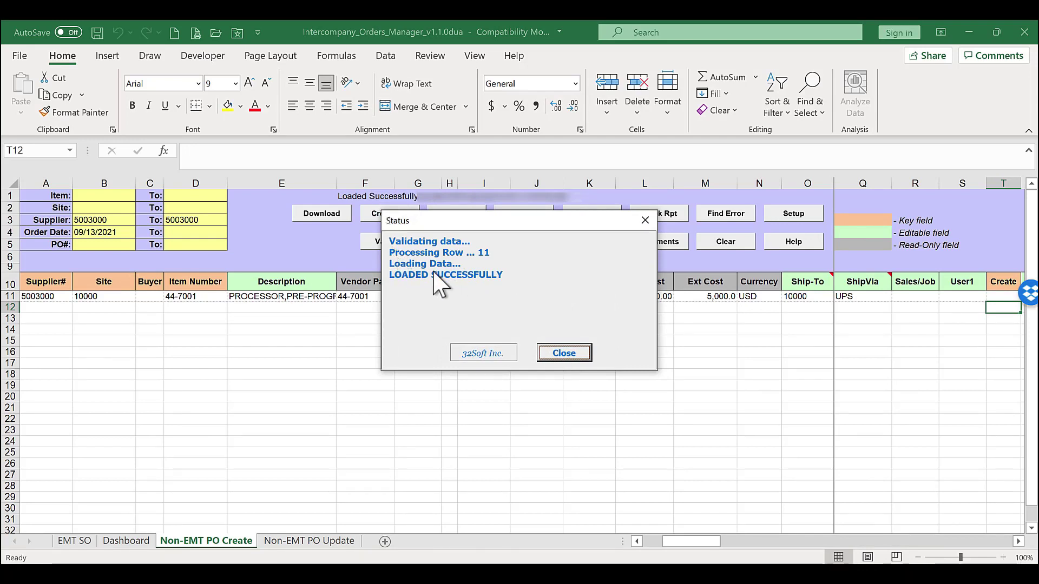
{"action": "left_click", "coordinate": [565, 355]}
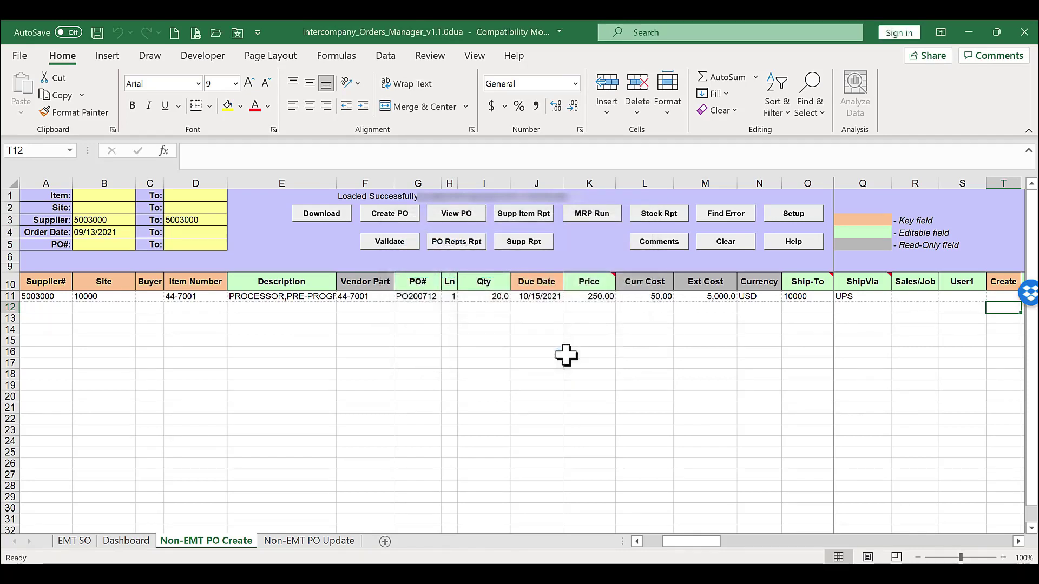
{"action": "left_click", "coordinate": [421, 301]}
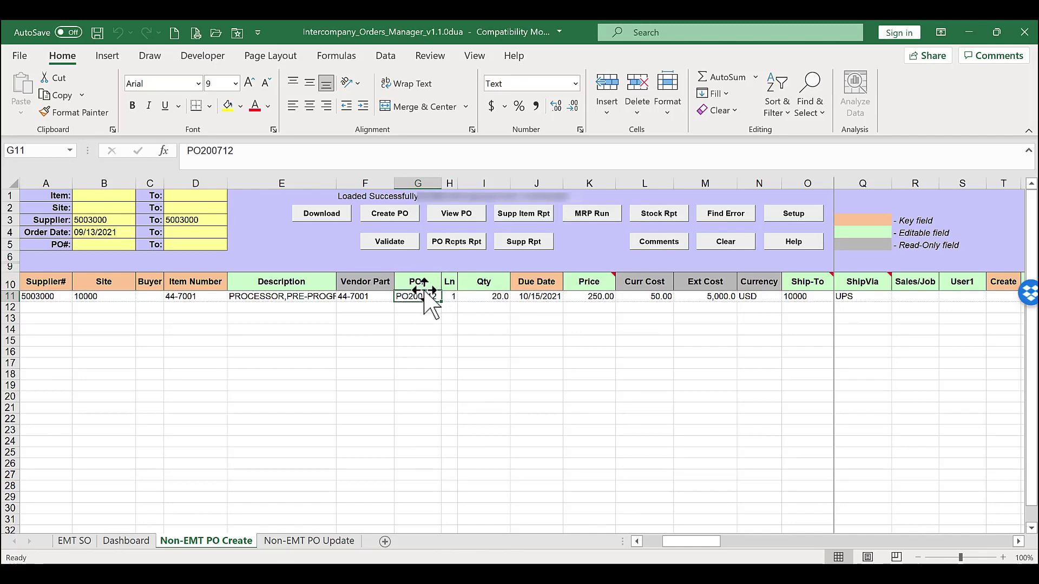
Refresh the PO report on the Dashboard sheet and check the export status of the new order in row 24
{"action": "left_click", "coordinate": [127, 543]}
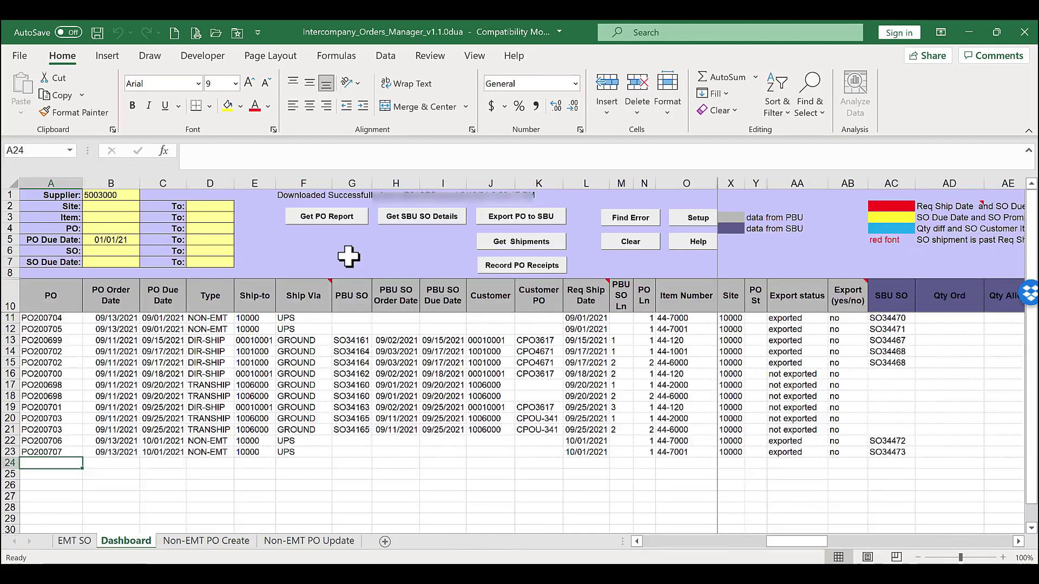
{"action": "left_click", "coordinate": [324, 216]}
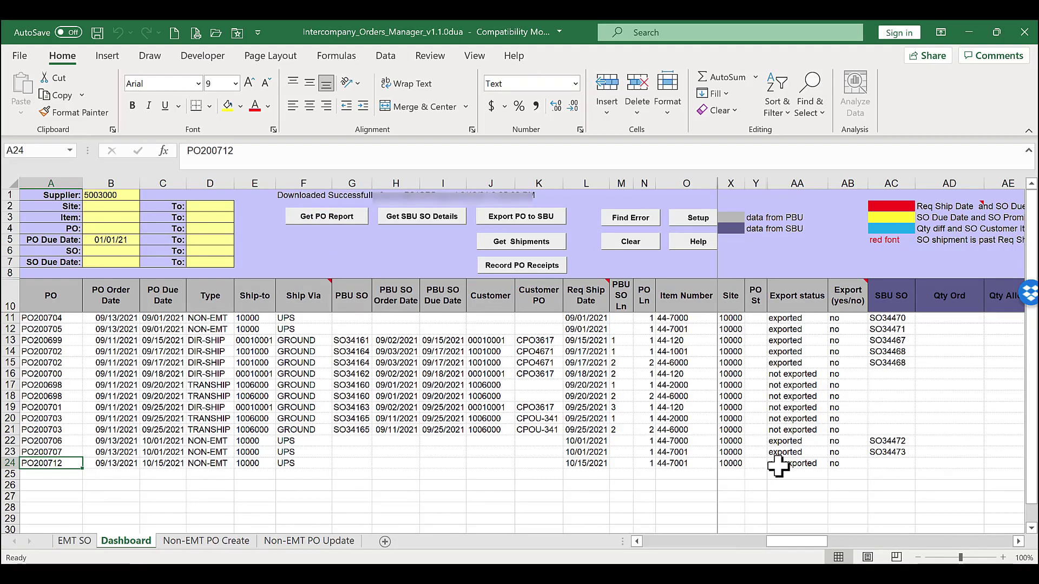
{"action": "left_click", "coordinate": [9, 464]}
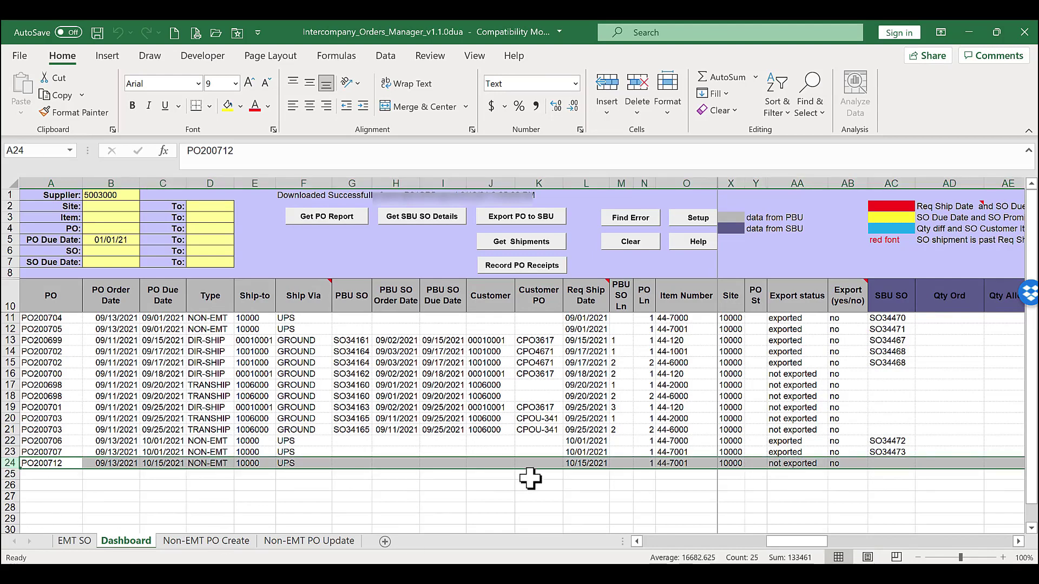
{"action": "left_click", "coordinate": [794, 464]}
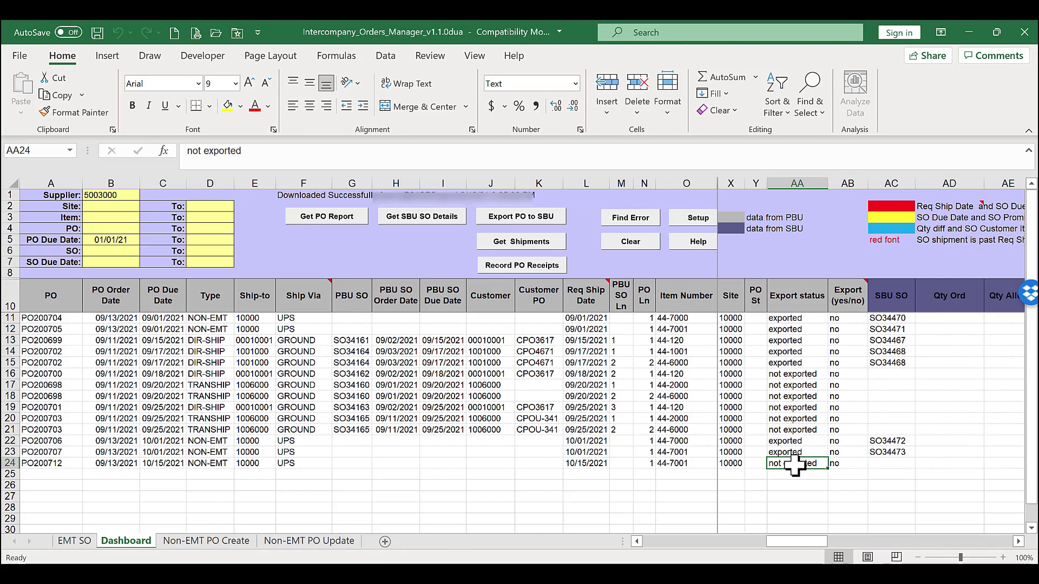
Mark the new purchase order in row 24 for export with yes and export it to the SBU
{"action": "left_click", "coordinate": [845, 464]}
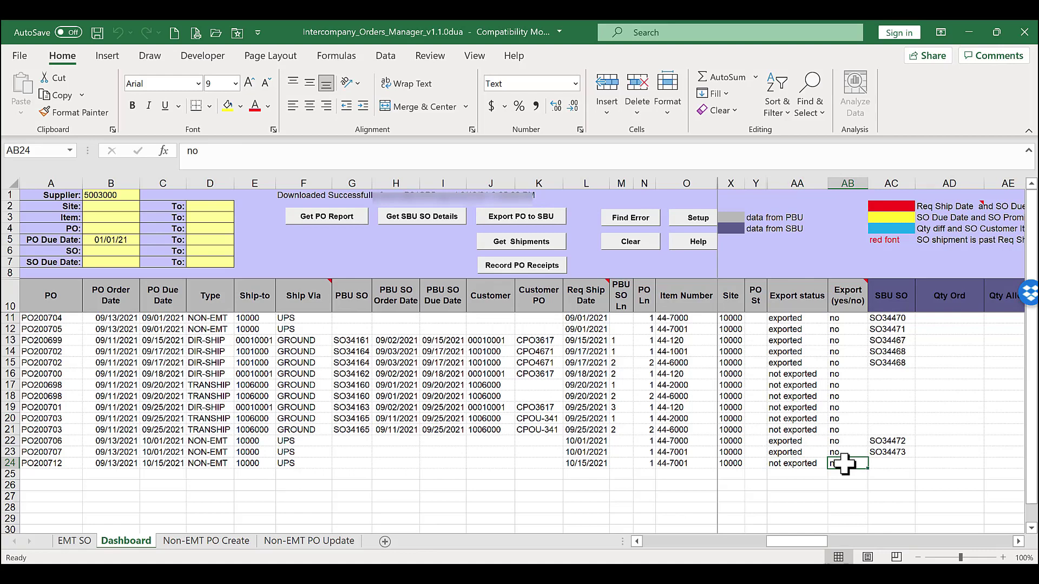
{"action": "type", "text": "yes"}
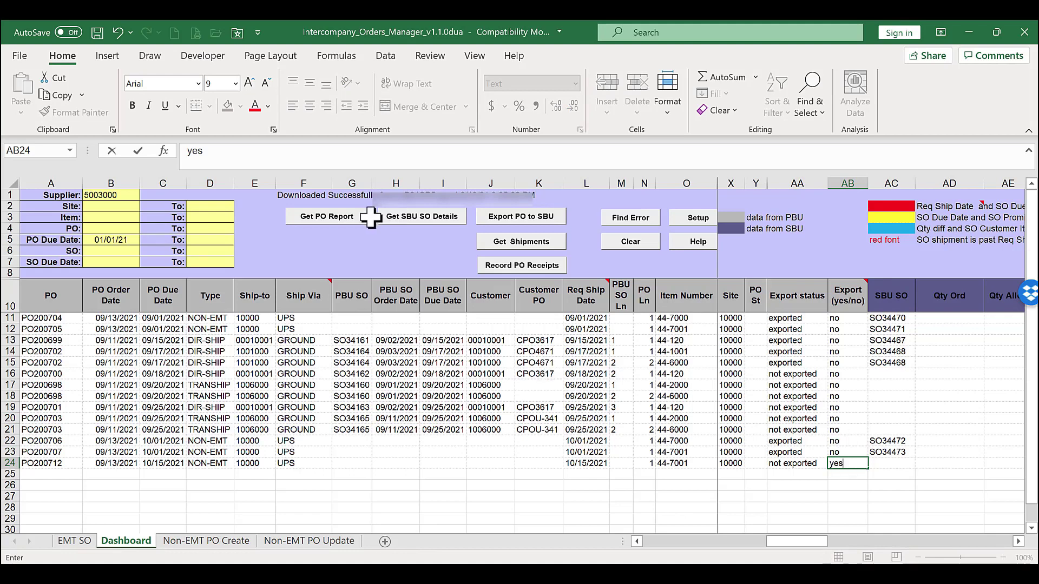
{"action": "left_click", "coordinate": [503, 217]}
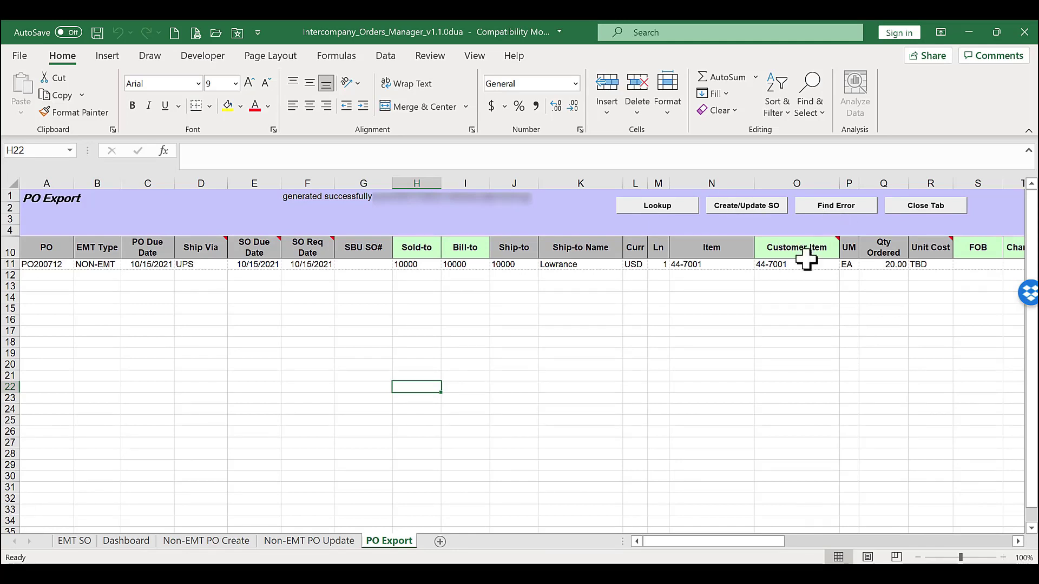
Examine the remaining fields of the PO Export line, from FOB through Remarks
{"action": "left_click", "coordinate": [979, 541]}
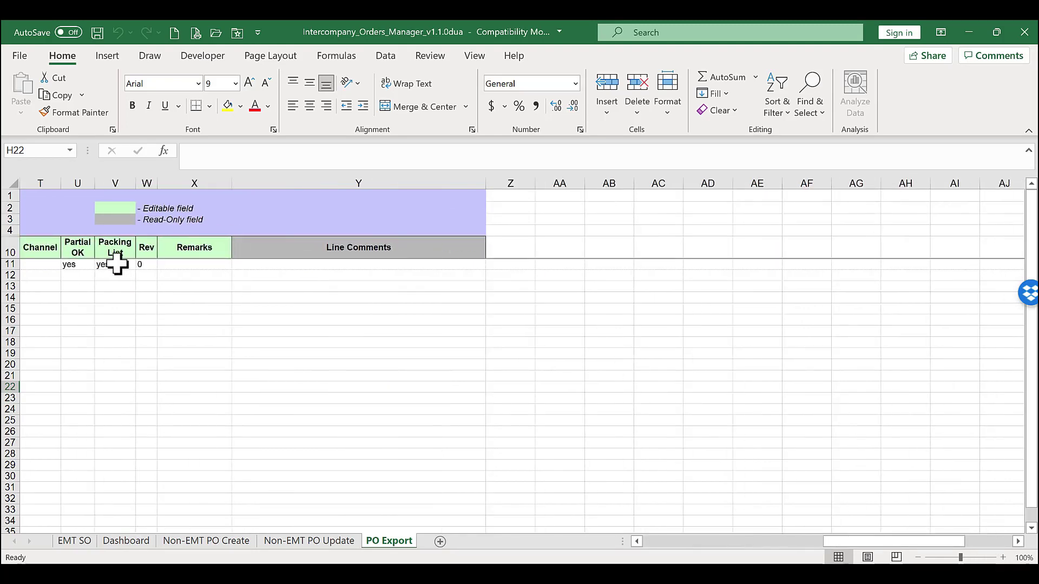
{"action": "left_click", "coordinate": [183, 263]}
{"action": "key", "text": "Left"}
{"action": "key", "text": "Left"}
{"action": "key", "text": "Left"}
{"action": "key", "text": "Left"}
{"action": "key", "text": "Left"}
{"action": "key", "text": "Left"}
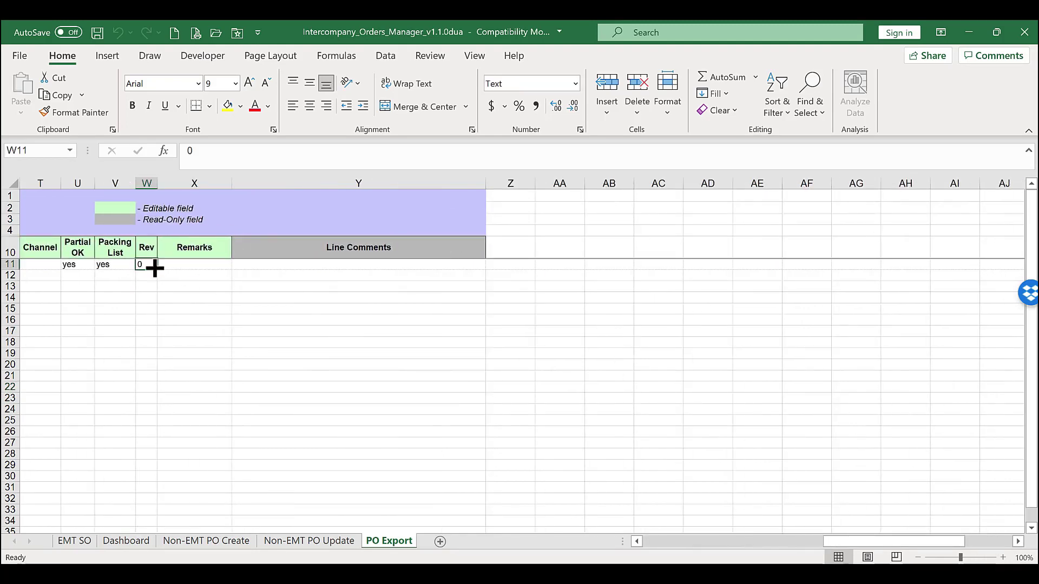
{"action": "key", "text": "Right"}
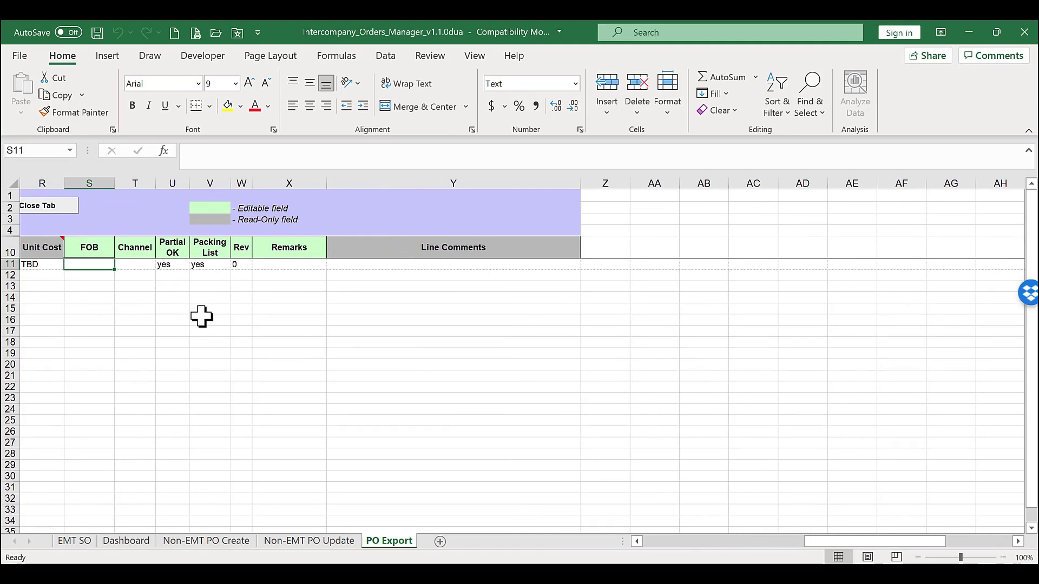
{"action": "scroll", "coordinate": [202, 316], "scroll_direction": "left", "scroll_amount": 6}
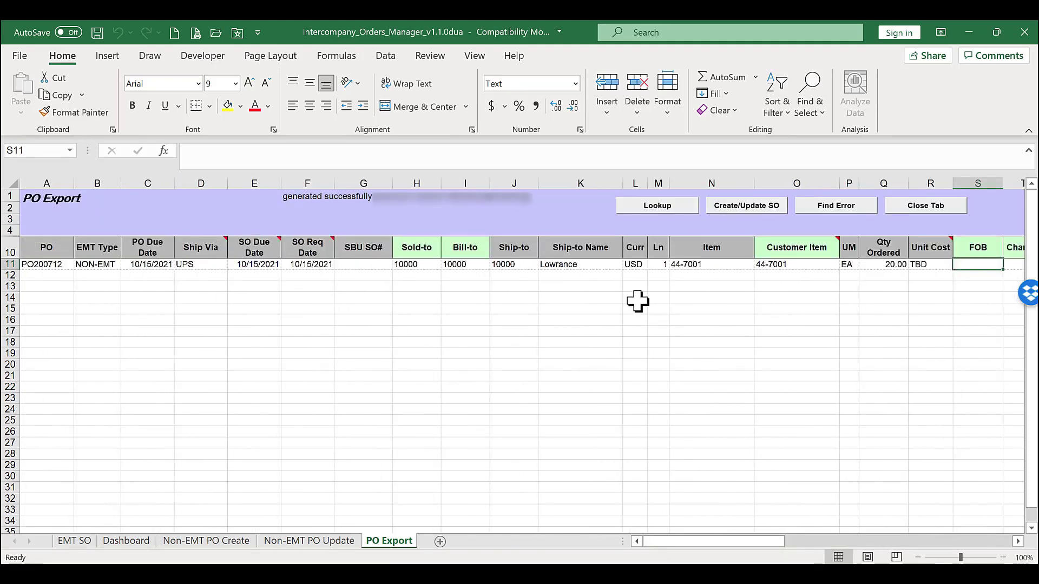
Try to create the SBU sales order from the PO Export line and read the note on its Ship Via cell
{"action": "left_click", "coordinate": [741, 215]}
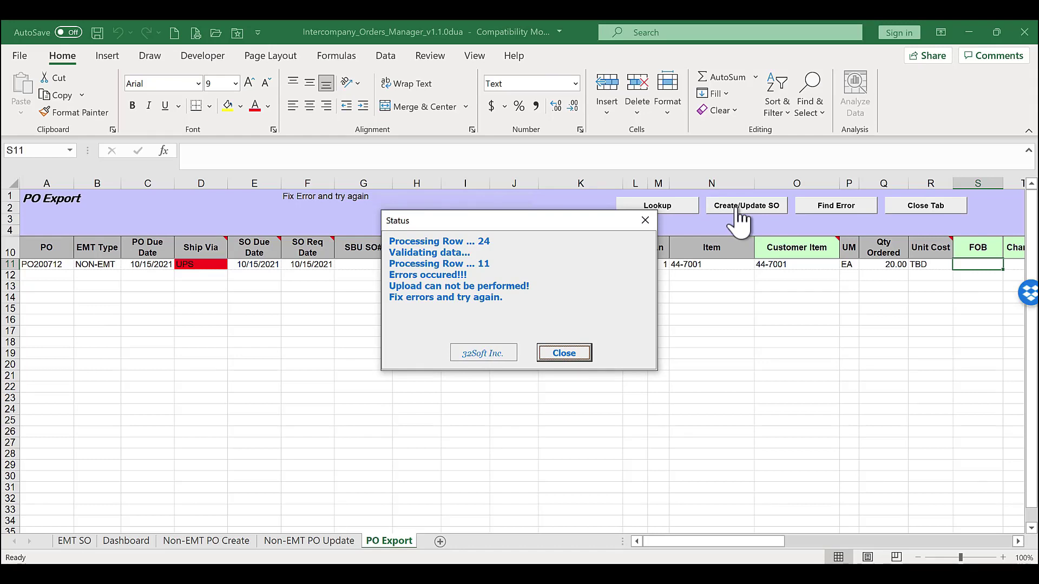
{"action": "left_click", "coordinate": [558, 356]}
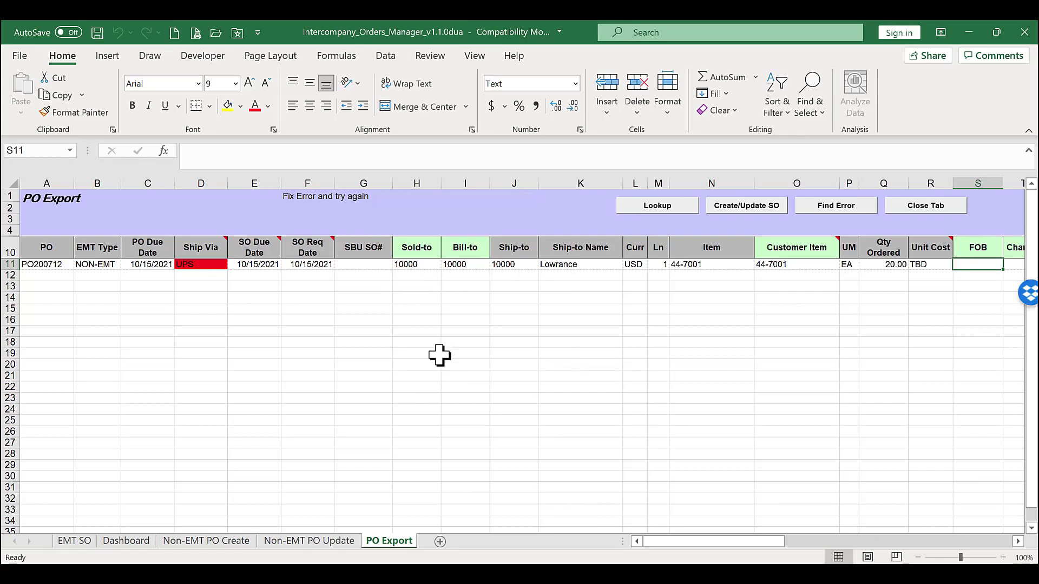
{"action": "mouse_move", "coordinate": [193, 264]}
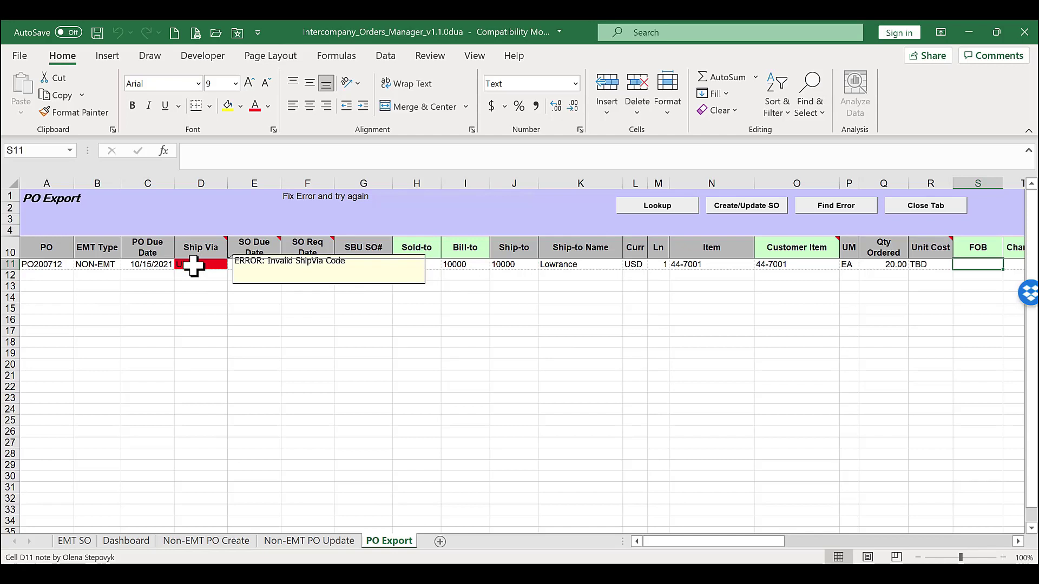
Replace the Ship Via code of the PO Export line with STANDARD from the lookup list
{"action": "left_click", "coordinate": [193, 265]}
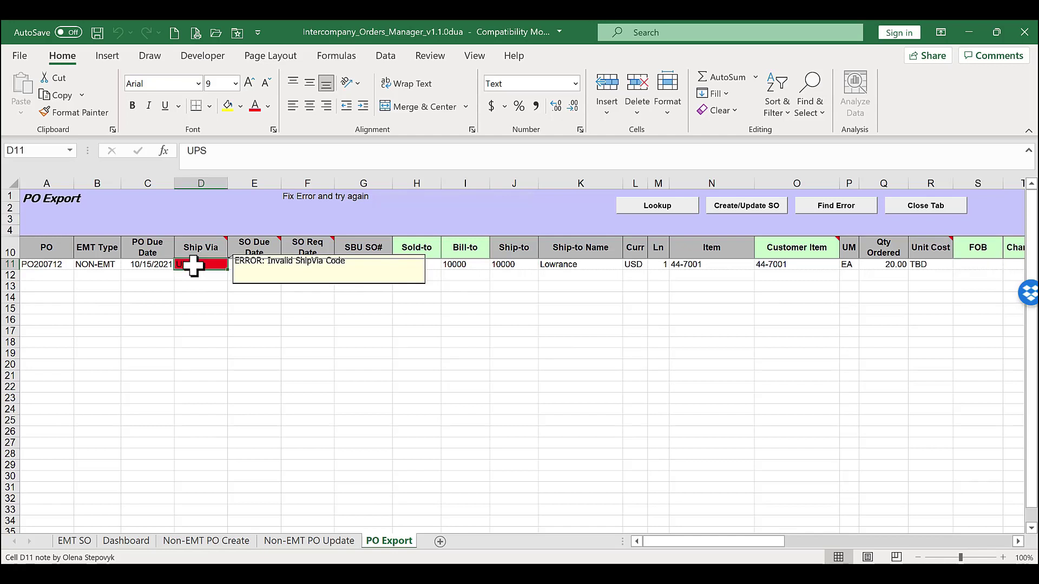
{"action": "key", "text": "Delete"}
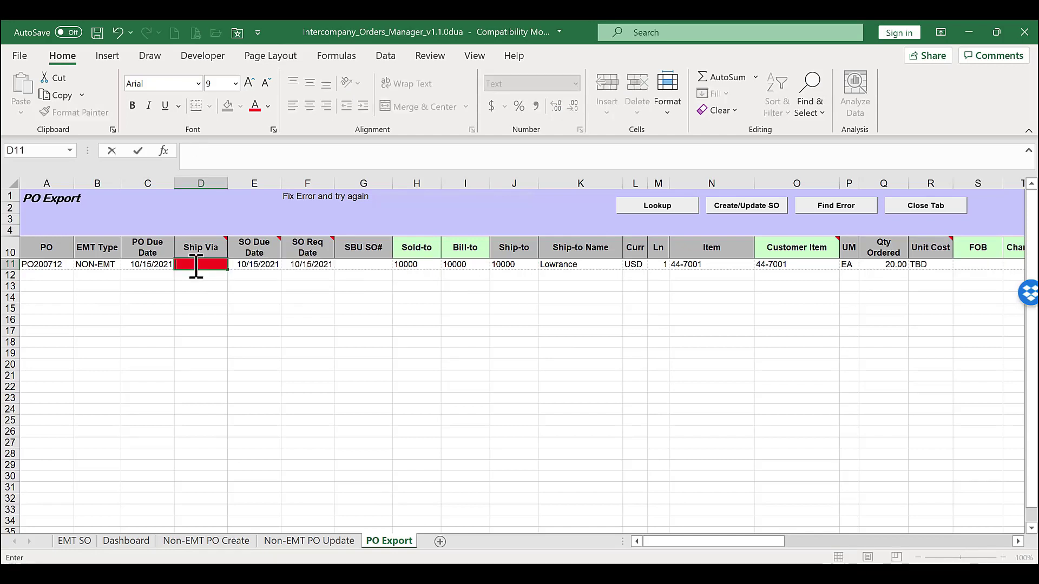
{"action": "left_click", "coordinate": [686, 206]}
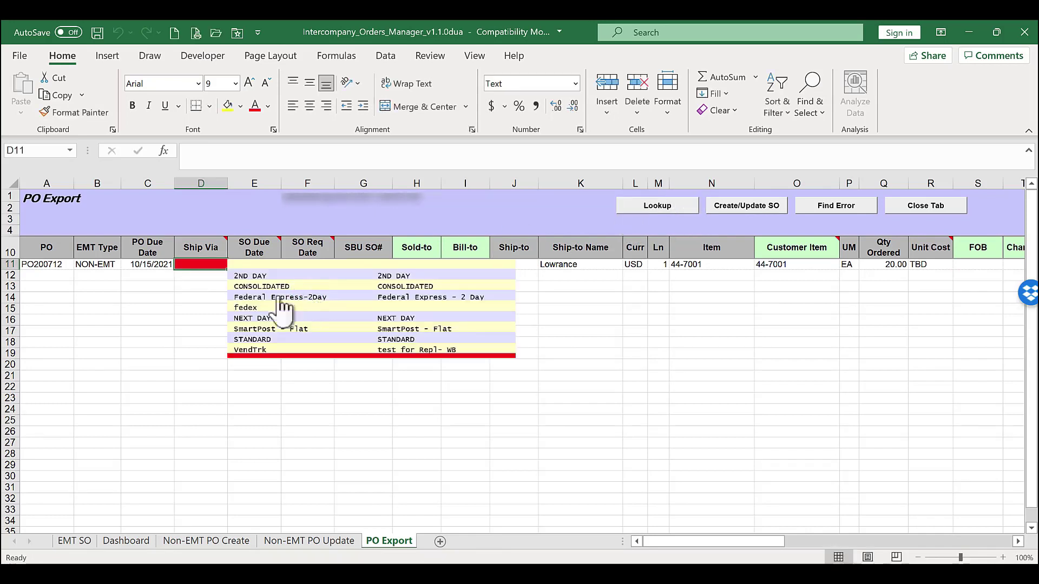
{"action": "left_click", "coordinate": [246, 339]}
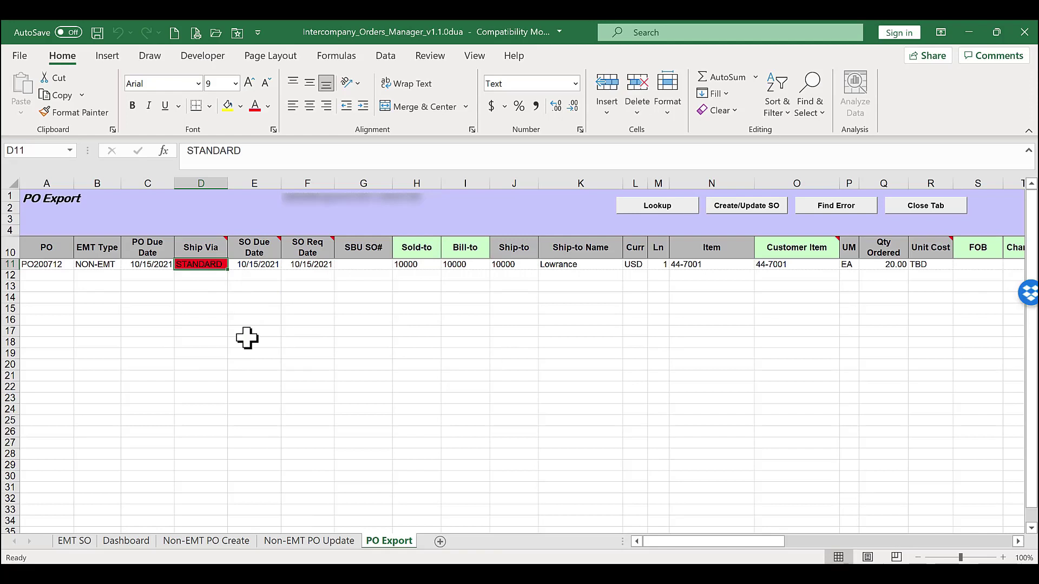
Create the SBU sales order from the PO Export line and check its SBU SO#
{"action": "left_click", "coordinate": [753, 209]}
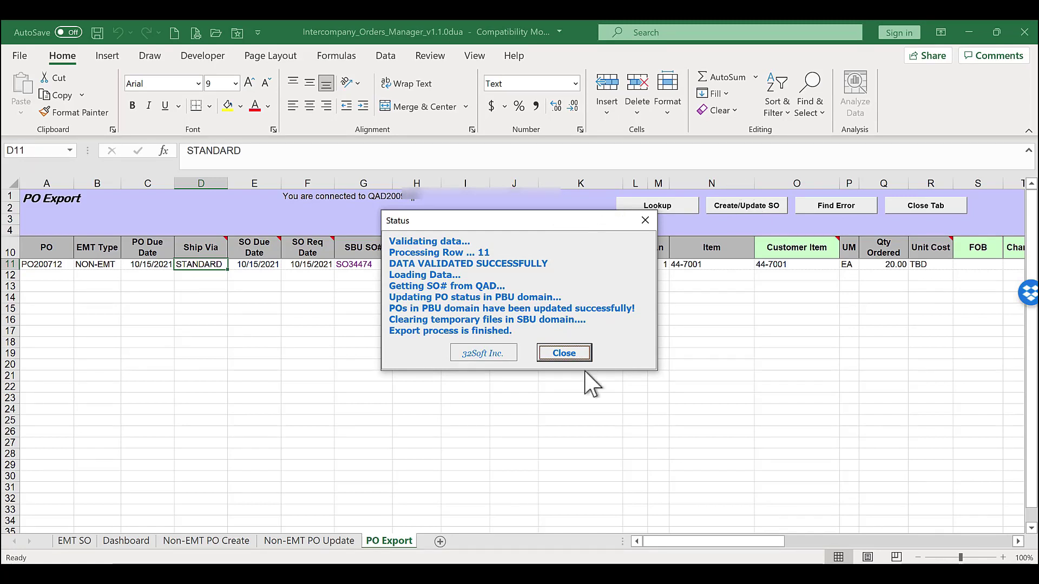
{"action": "left_click", "coordinate": [564, 354]}
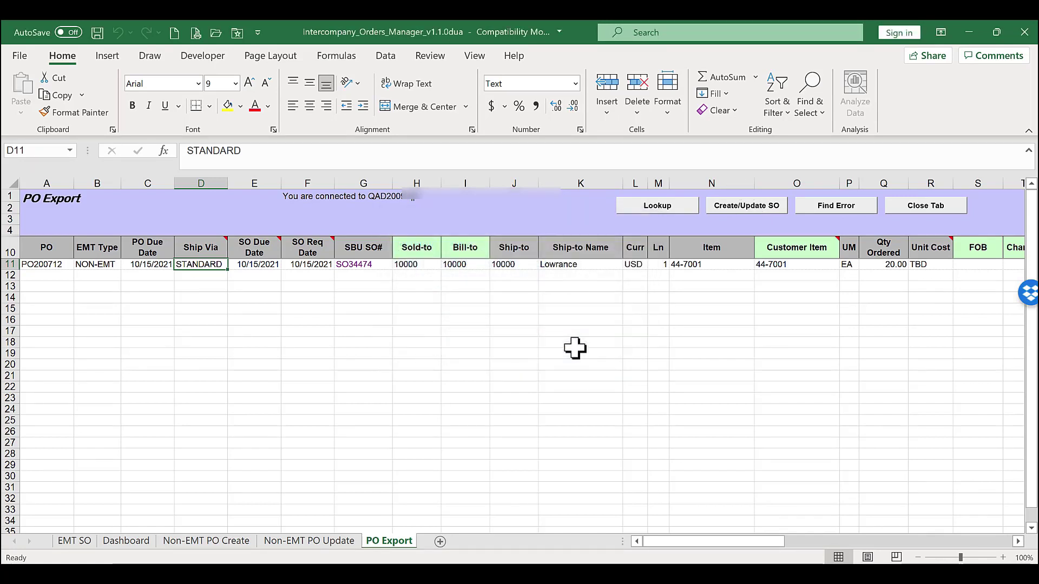
{"action": "left_click", "coordinate": [358, 264]}
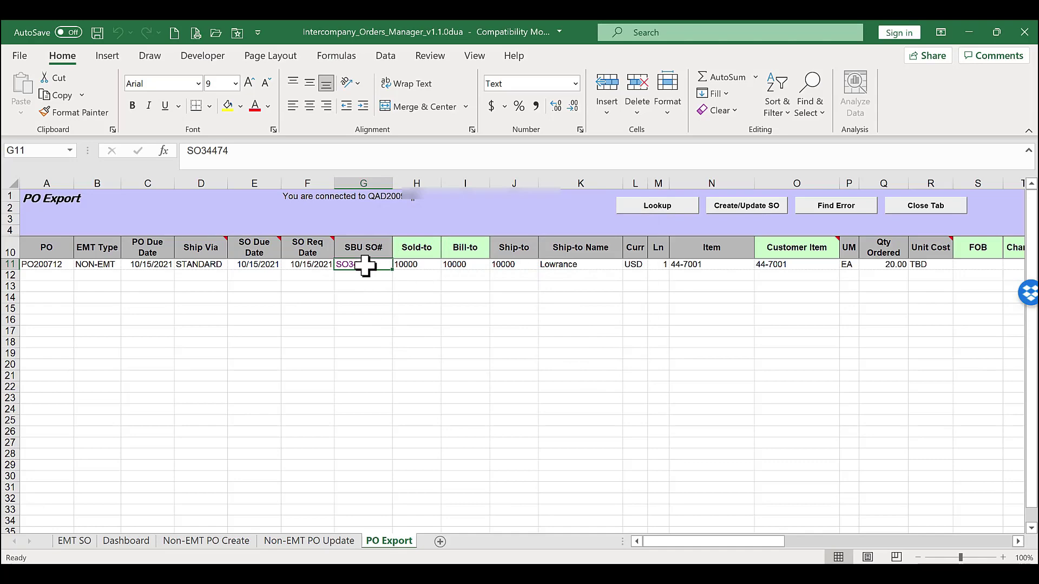
Refresh the Dashboard's PO report and check the export status and SBU SO of the order in row 24
{"action": "left_click", "coordinate": [144, 548]}
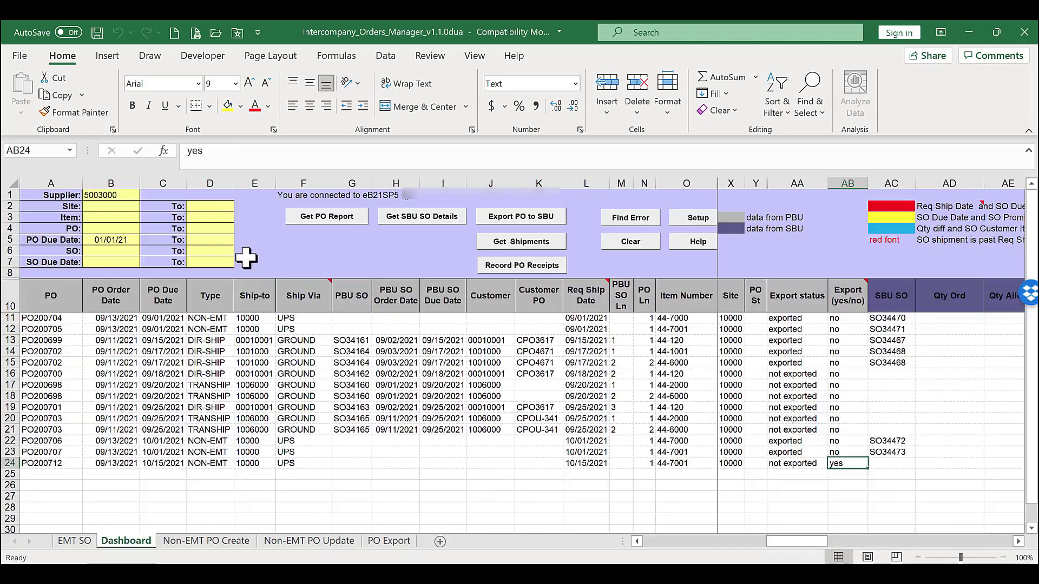
{"action": "left_click", "coordinate": [320, 216]}
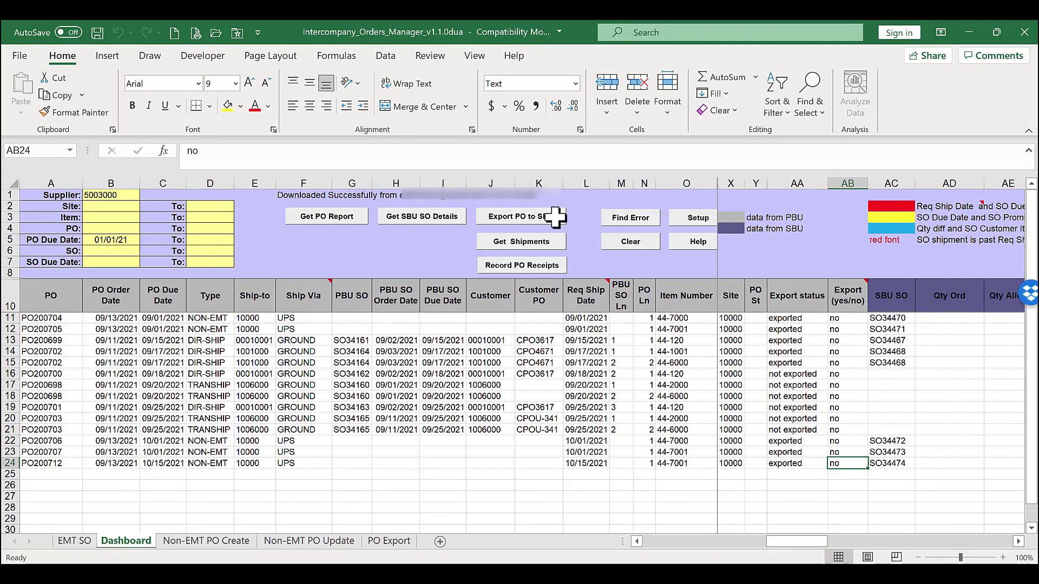
{"action": "left_click", "coordinate": [799, 464]}
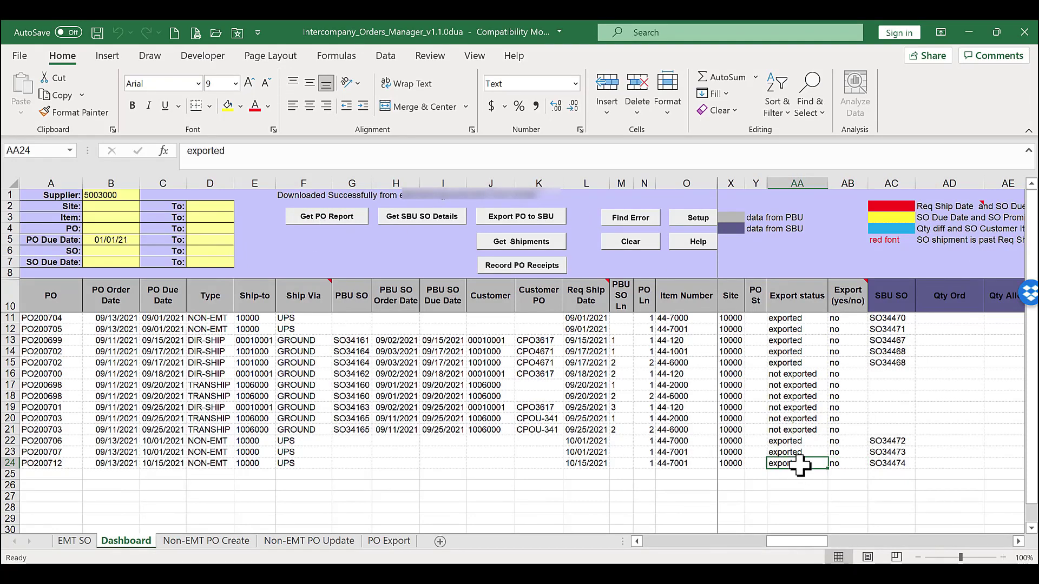
{"action": "left_click", "coordinate": [892, 464]}
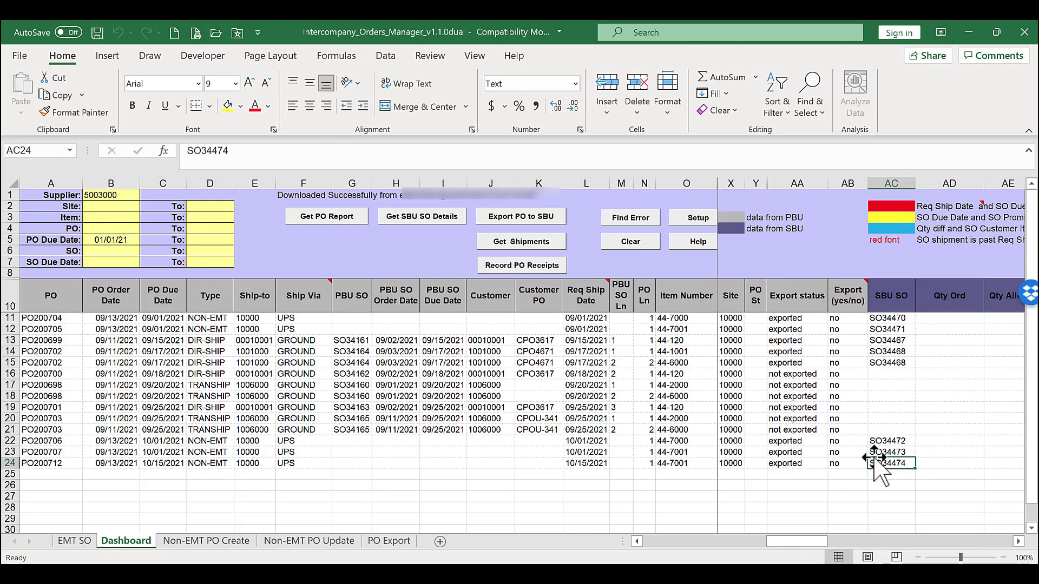
Clear the EMT SO sheet's order lines and download the EMT sales orders again
{"action": "left_click", "coordinate": [75, 541]}
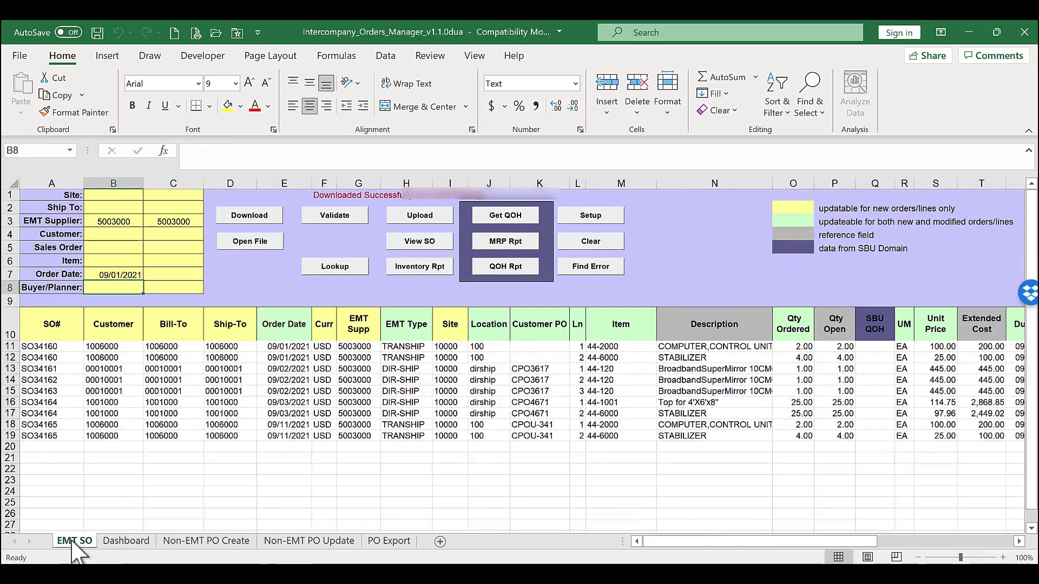
{"action": "left_click", "coordinate": [584, 242]}
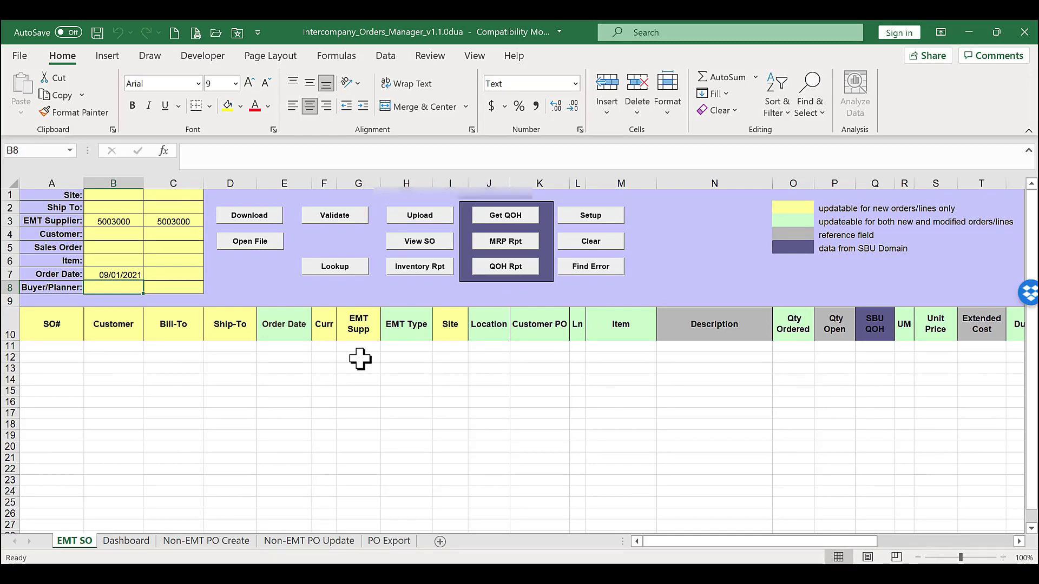
{"action": "left_click", "coordinate": [243, 214]}
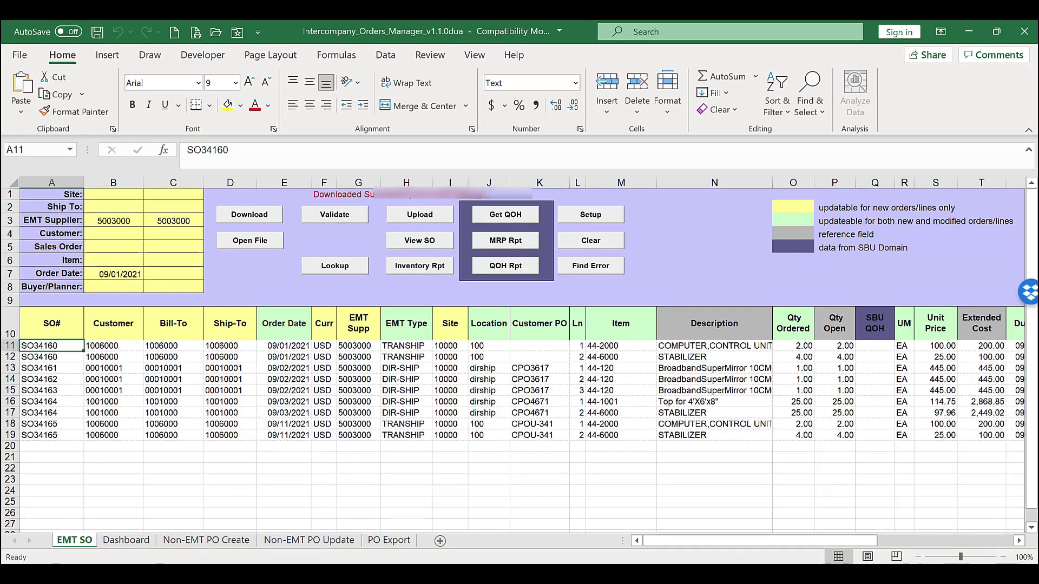
Delete the first seven downloaded sales order lines, rows 11 to 17, keeping only the last two
{"action": "left_click_drag", "start_coordinate": [6, 346], "coordinate": [8, 413]}
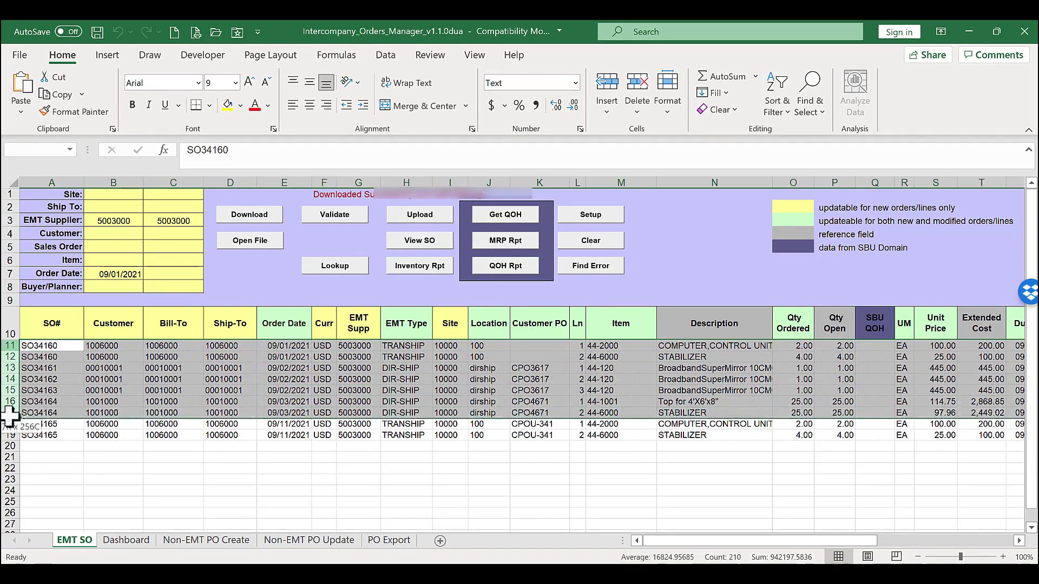
{"action": "right_click", "coordinate": [87, 379]}
{"action": "left_click", "coordinate": [129, 263]}
Clear the SO# and Order Date of the two remaining sales order lines, items 44-2000 and 44-6000
{"action": "left_click_drag", "start_coordinate": [43, 346], "coordinate": [46, 355]}
{"action": "key", "text": "Delete"}
{"action": "left_click", "coordinate": [246, 435]}
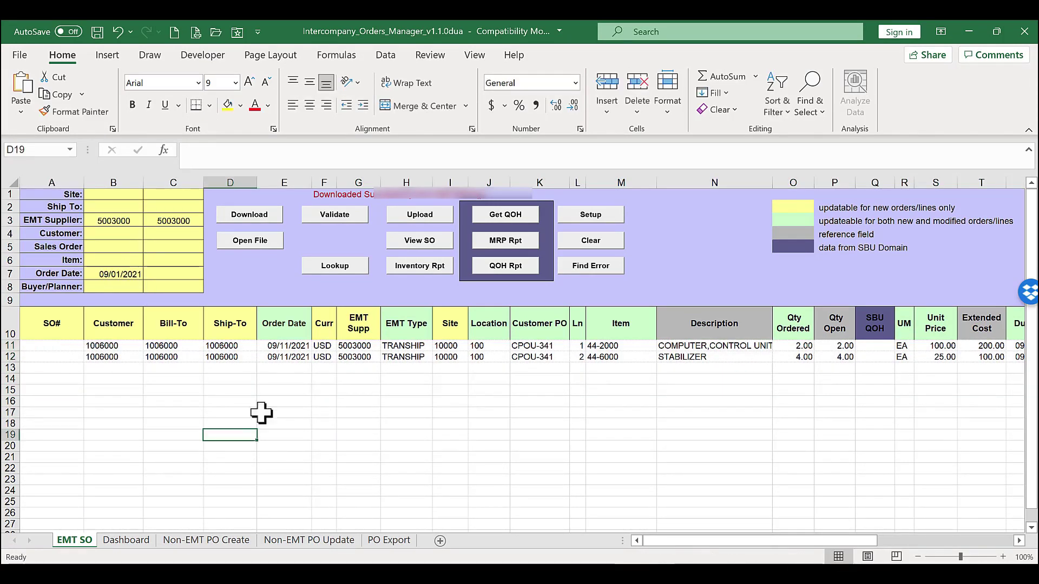
{"action": "left_click_drag", "start_coordinate": [273, 346], "coordinate": [274, 359]}
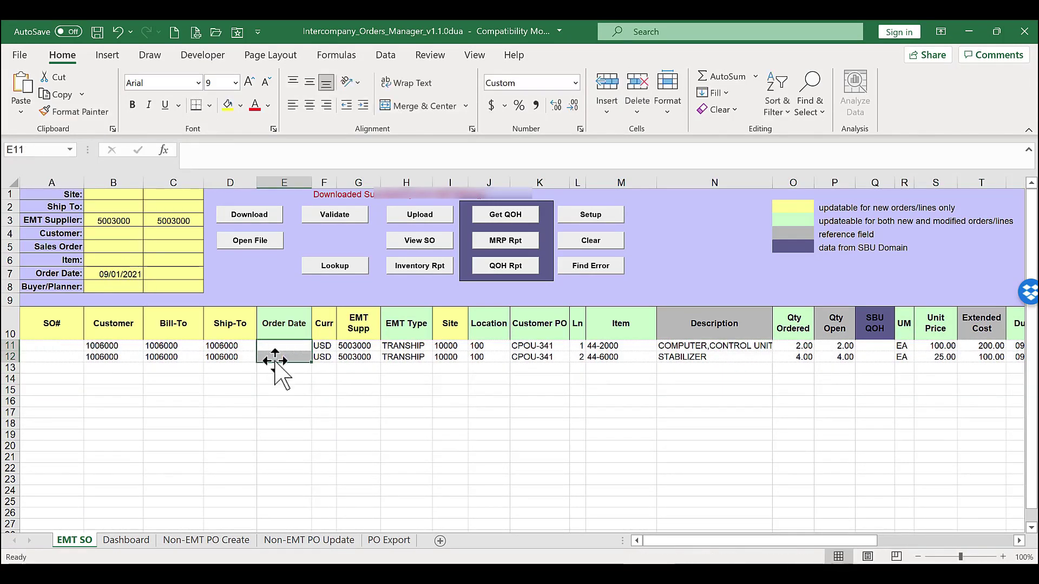
{"action": "key", "text": "Delete"}
{"action": "left_click", "coordinate": [386, 401]}
{"action": "left_click", "coordinate": [356, 345]}
{"action": "key", "text": "Down"}
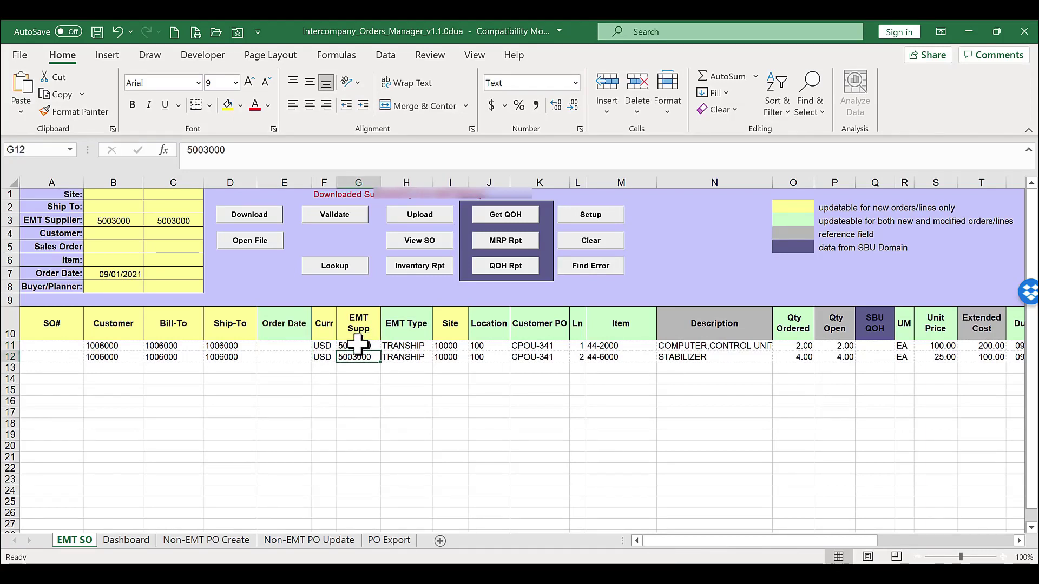
Set the EMT Type of both sales order lines, items 44-2000 and 44-6000, to DIR-SHIP
{"action": "left_click", "coordinate": [413, 347]}
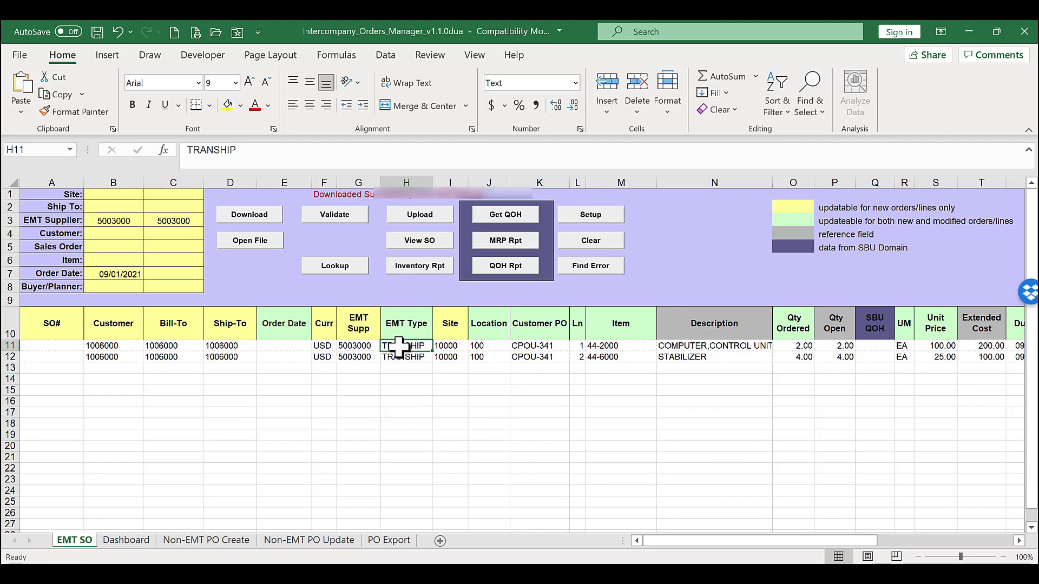
{"action": "type", "text": "DIR-SHI"}
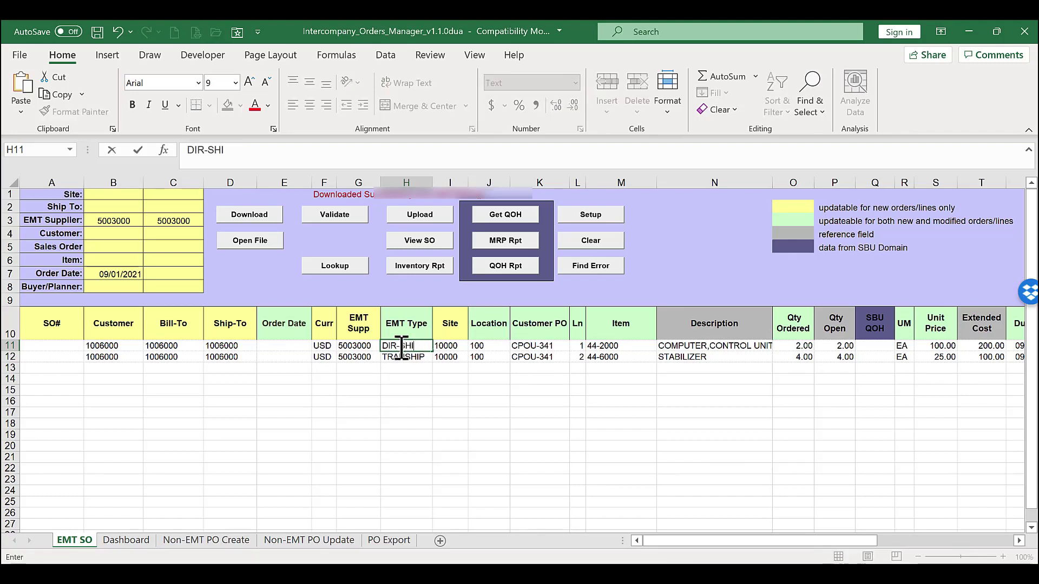
{"action": "type", "text": "P"}
{"action": "key", "text": "Return"}
{"action": "left_click", "coordinate": [422, 345]}
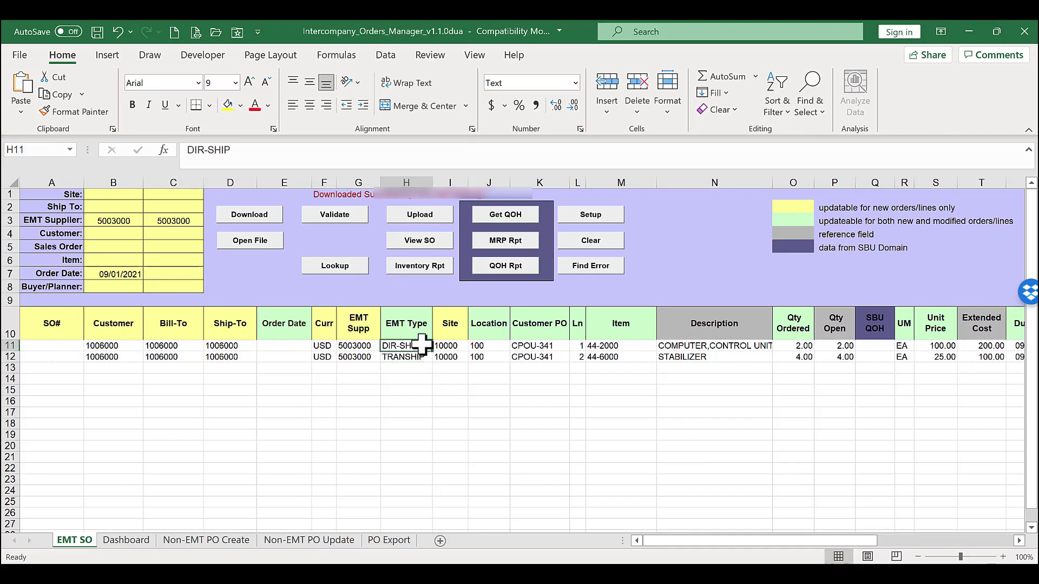
{"action": "key", "text": "ctrl+c"}
{"action": "left_click", "coordinate": [406, 357]}
{"action": "key", "text": "ctrl+v"}
{"action": "left_click", "coordinate": [657, 424]}
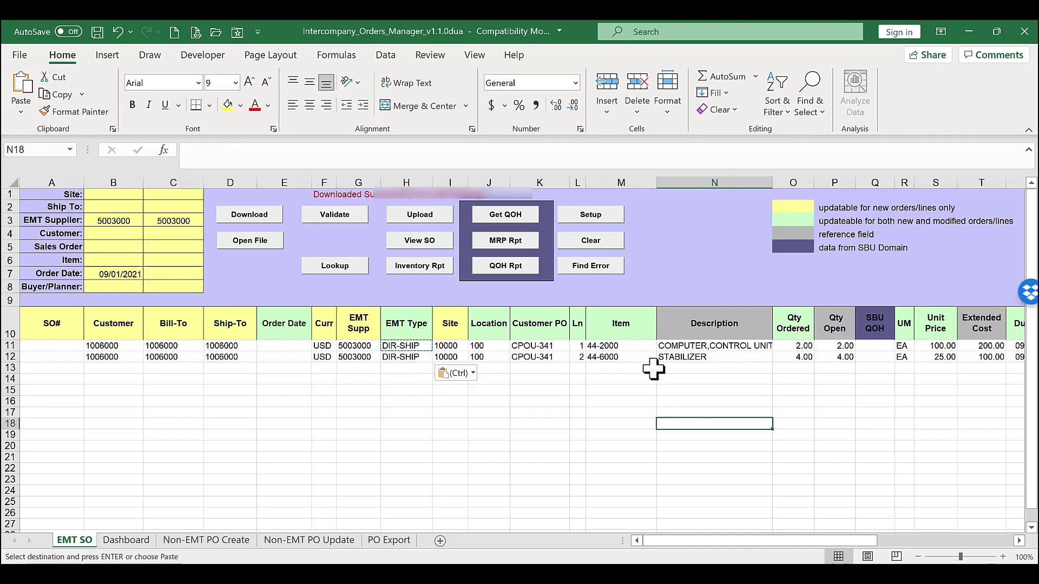
Clear the Due Date and Required Date of both sales order lines in rows 11 and 12
{"action": "left_click", "coordinate": [828, 358]}
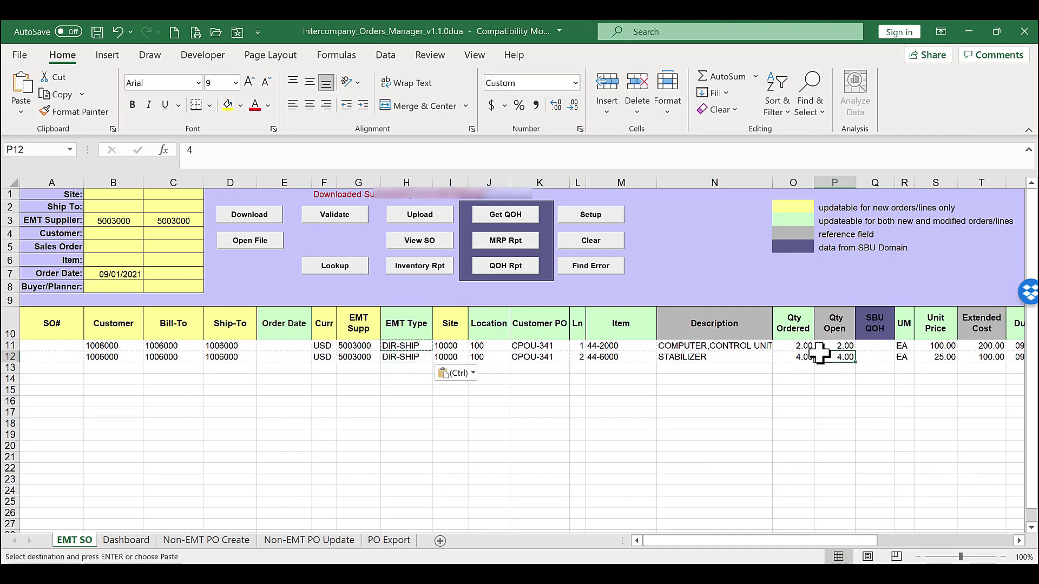
{"action": "key", "text": "Right"}
{"action": "key", "text": "Right"}
{"action": "key", "text": "Right"}
{"action": "key", "text": "Right"}
{"action": "key", "text": "Right"}
{"action": "key", "text": "Right"}
{"action": "key", "text": "Right"}
{"action": "key", "text": "Right"}
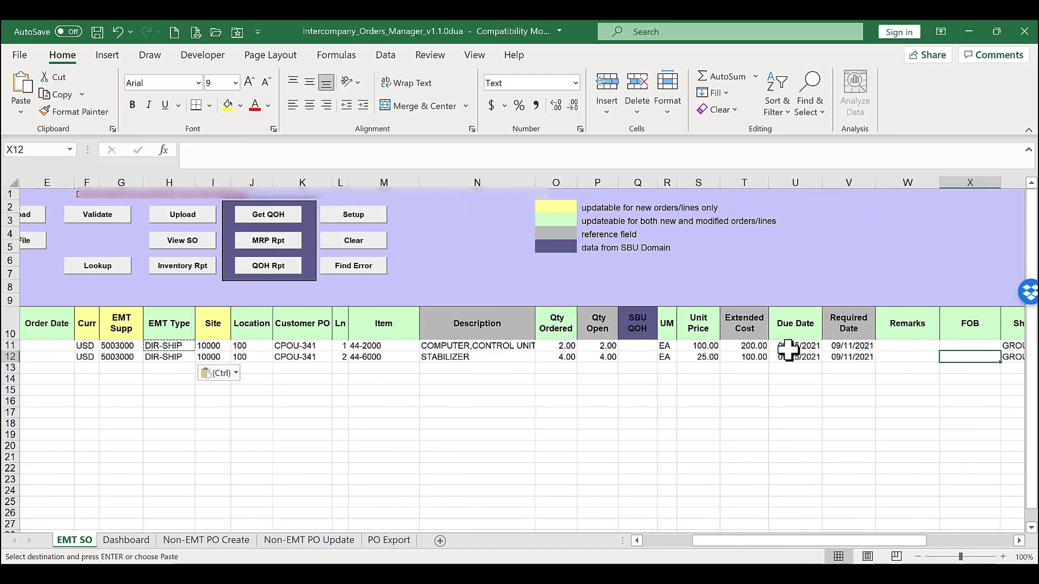
{"action": "left_click_drag", "start_coordinate": [787, 349], "coordinate": [843, 361]}
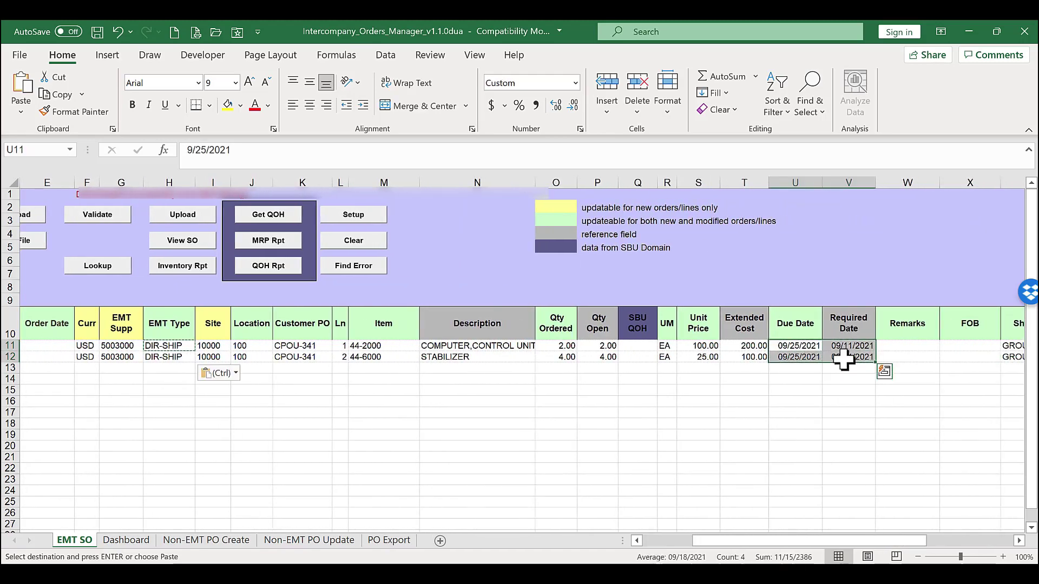
{"action": "key", "text": "Delete"}
Set the Due Date of both sales order lines to 10/01/2021
{"action": "left_click_drag", "start_coordinate": [787, 346], "coordinate": [783, 354]}
{"action": "type", "text": "10/01/"}
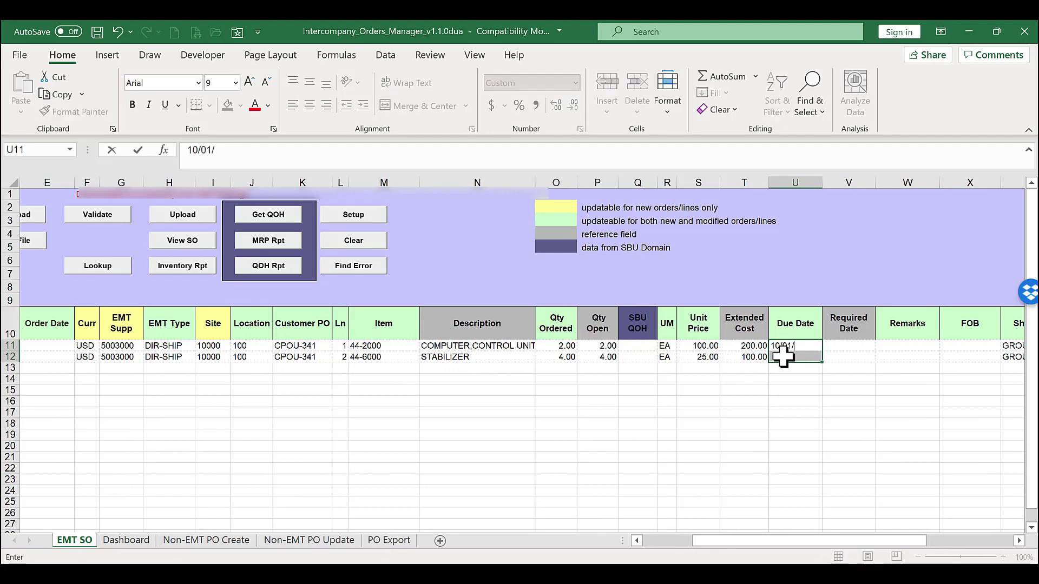
{"action": "type", "text": "2021"}
{"action": "key", "text": "ctrl+Return"}
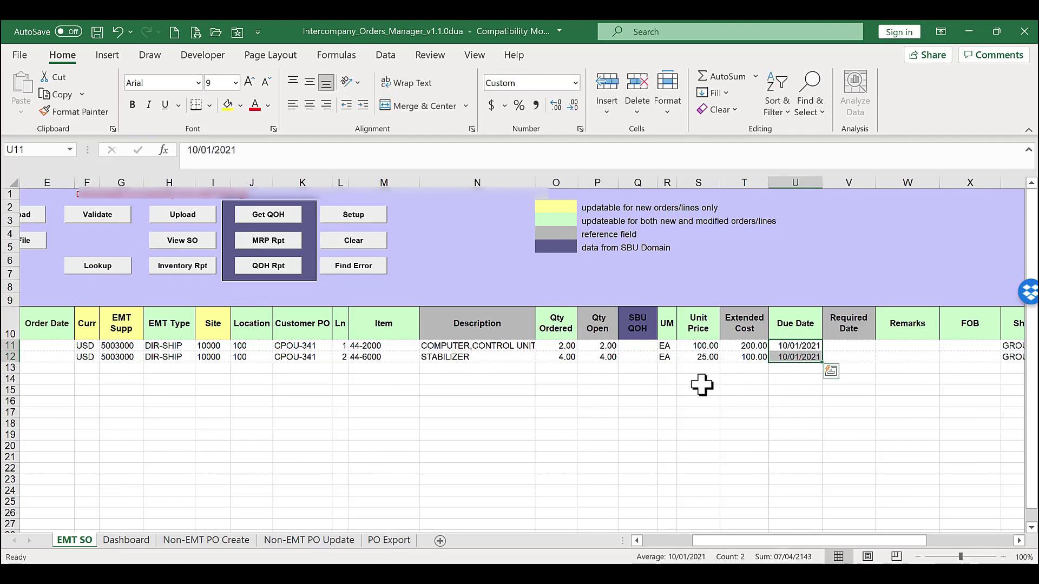
Retrieve the SBU quantity on hand for items 44-2000 and 44-6000
{"action": "left_click", "coordinate": [591, 349]}
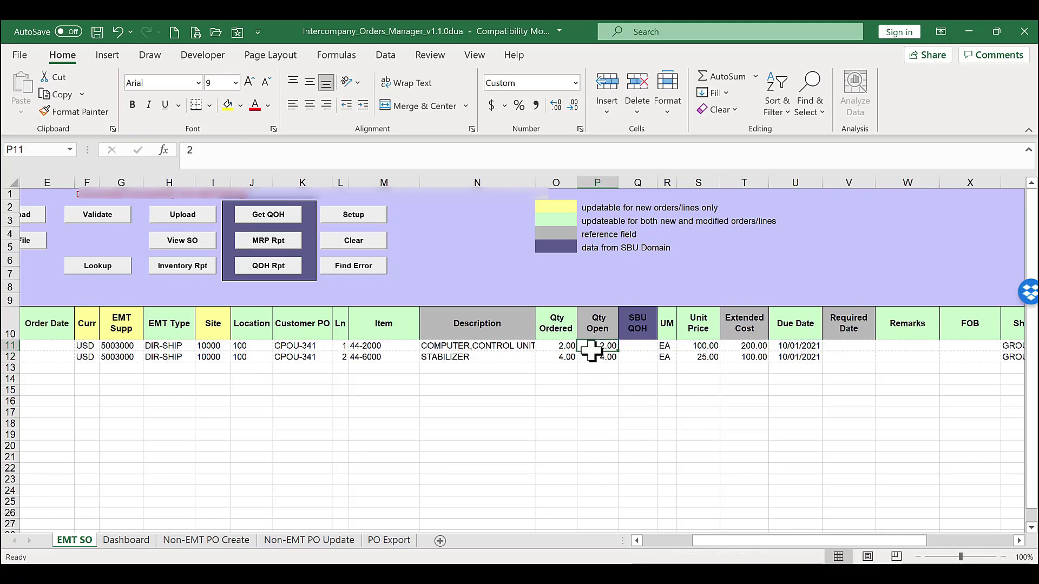
{"action": "scroll", "coordinate": [528, 360], "scroll_direction": "left", "scroll_amount": 2}
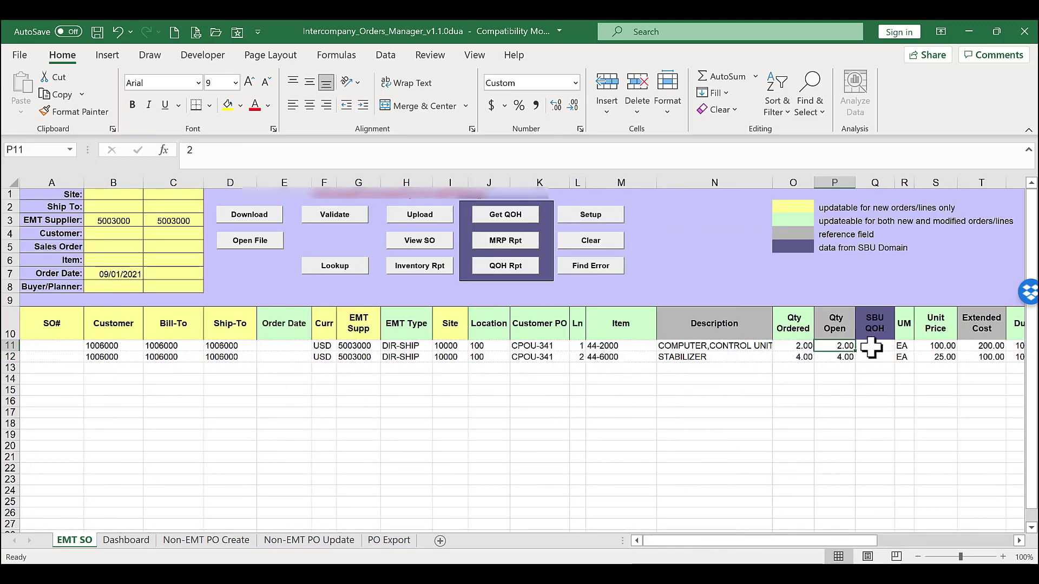
{"action": "left_click", "coordinate": [497, 213]}
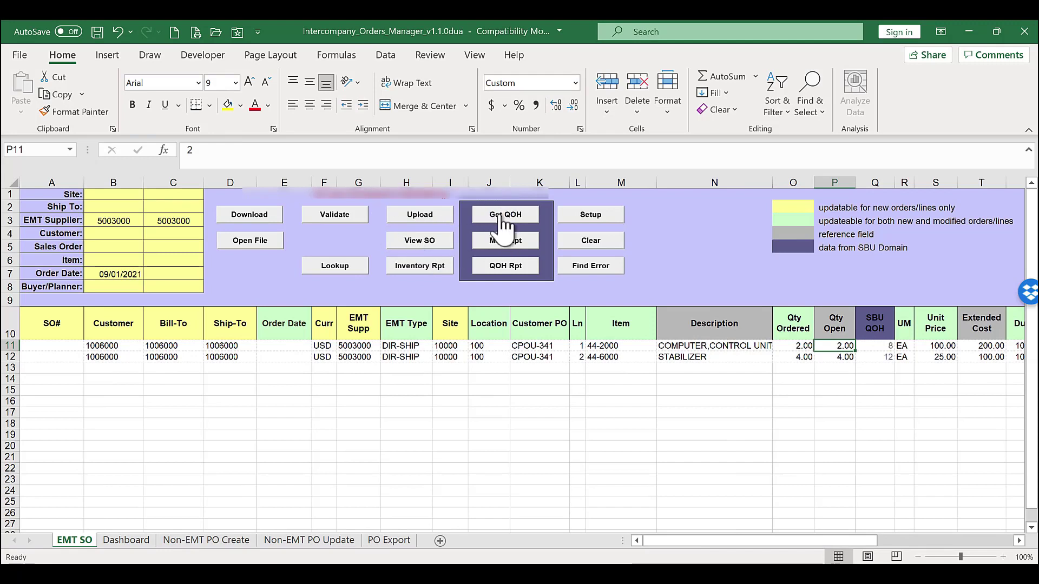
{"action": "left_click", "coordinate": [876, 357]}
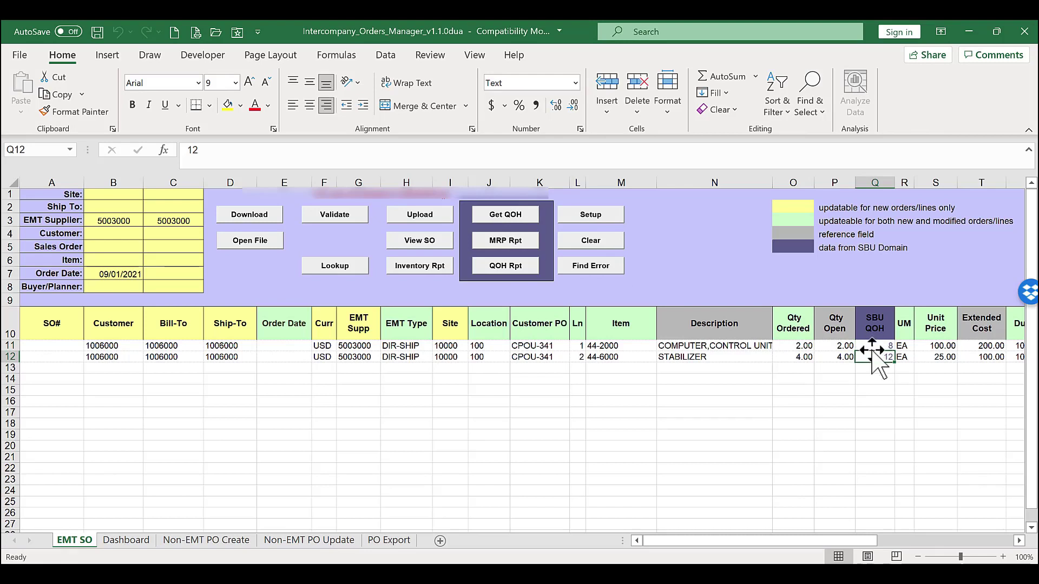
View the SBU domain's MRP detail report for item 44-2000 in row 11, and close it
{"action": "left_click", "coordinate": [872, 346]}
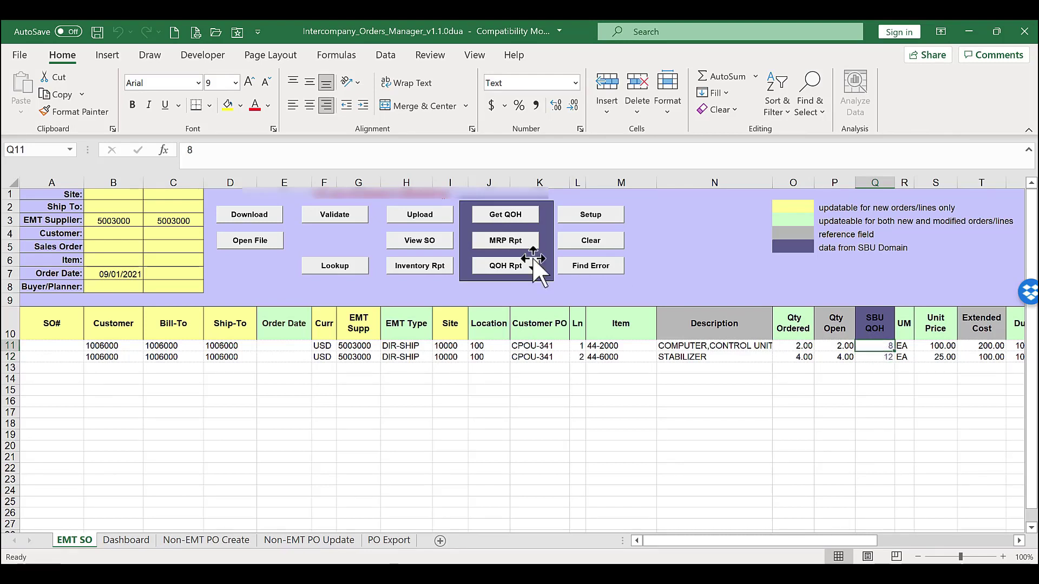
{"action": "left_click", "coordinate": [500, 240]}
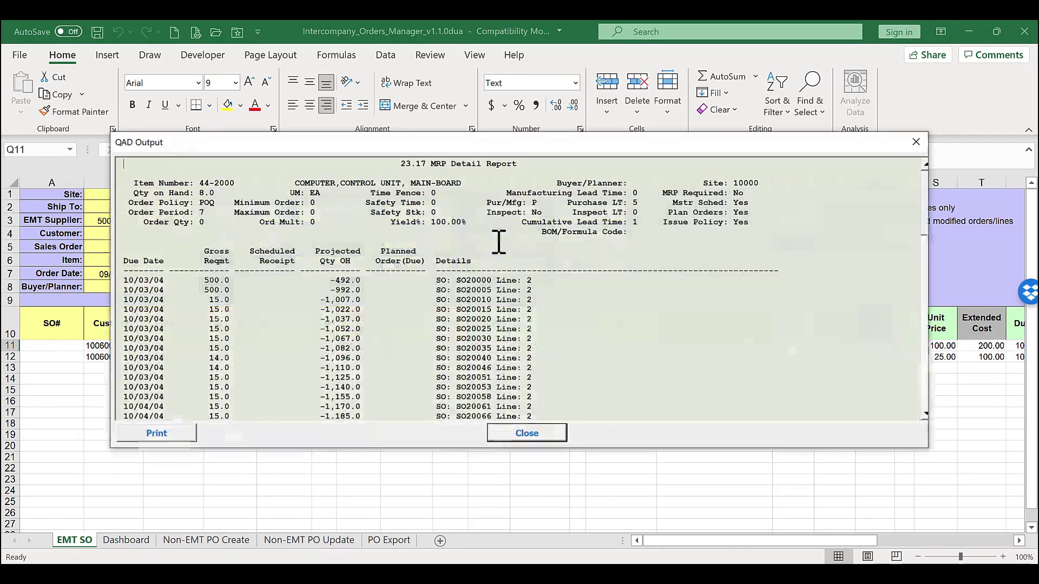
{"action": "left_click", "coordinate": [916, 143]}
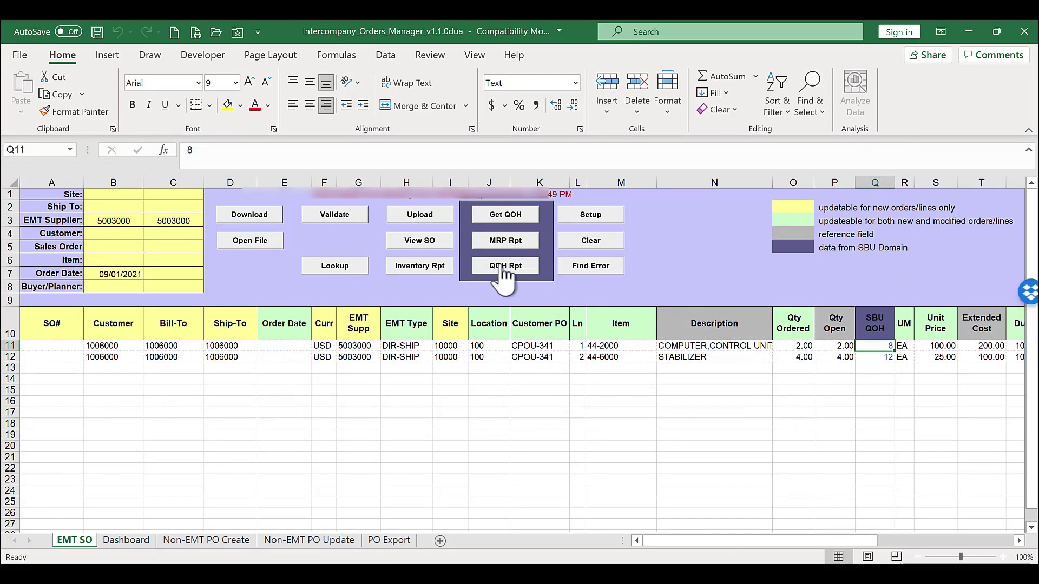
Upload the two EMT sales order lines and check the SO# assigned to rows 11 and 12
{"action": "left_click", "coordinate": [421, 215]}
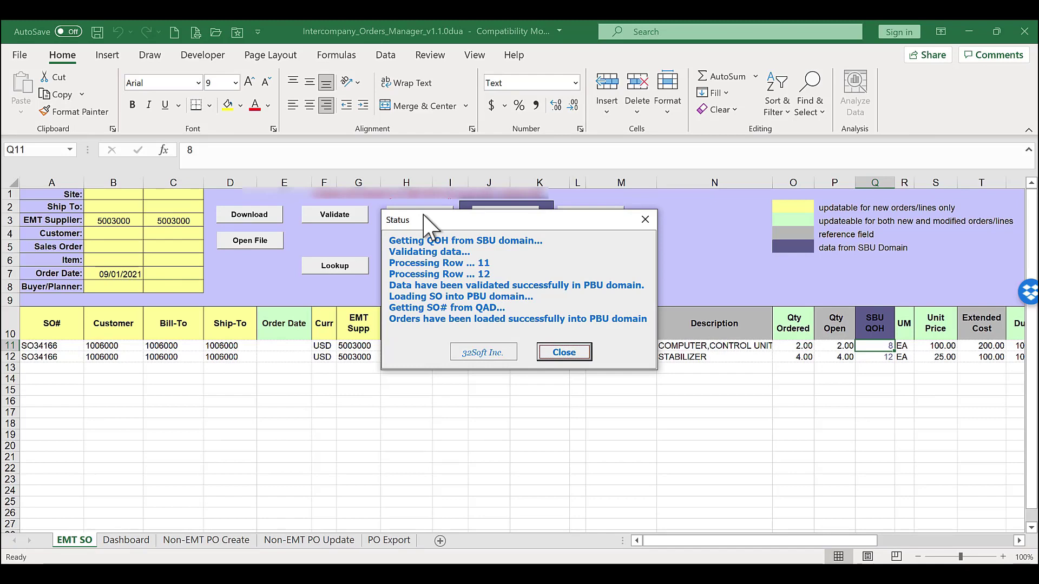
{"action": "left_click", "coordinate": [564, 352]}
{"action": "left_click", "coordinate": [42, 357]}
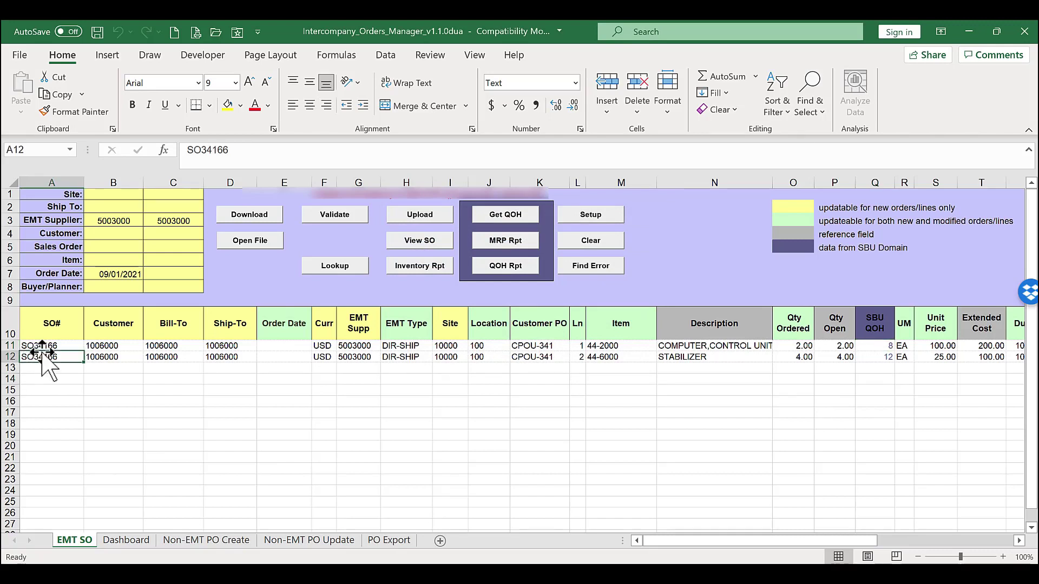
{"action": "left_click", "coordinate": [46, 345]}
{"action": "left_click", "coordinate": [65, 356]}
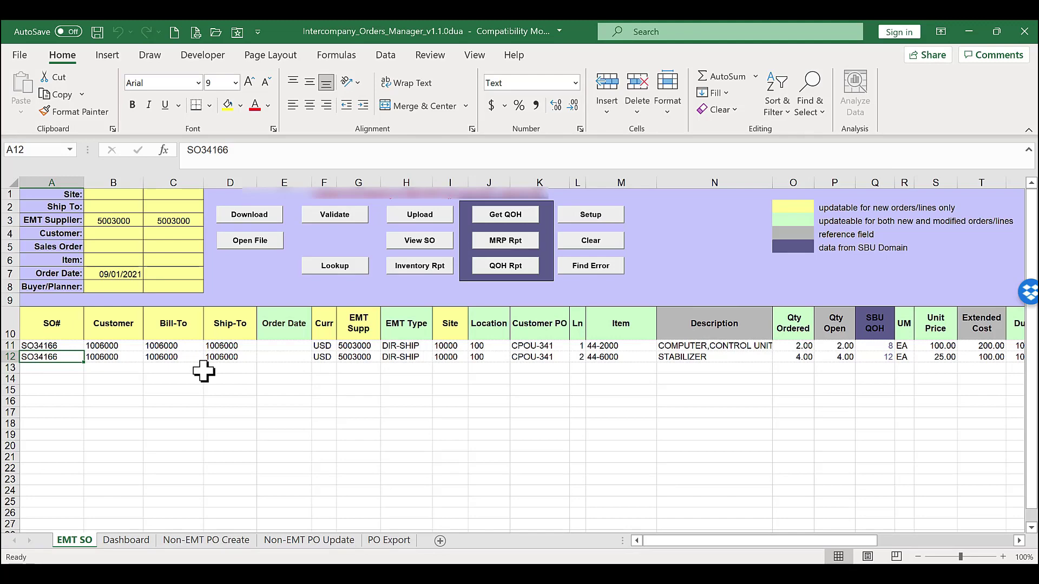
Refresh the Dashboard's PO report and check the PO and PBU SO of the new DIR-SHIP lines in rows 24 and 25
{"action": "left_click", "coordinate": [126, 540]}
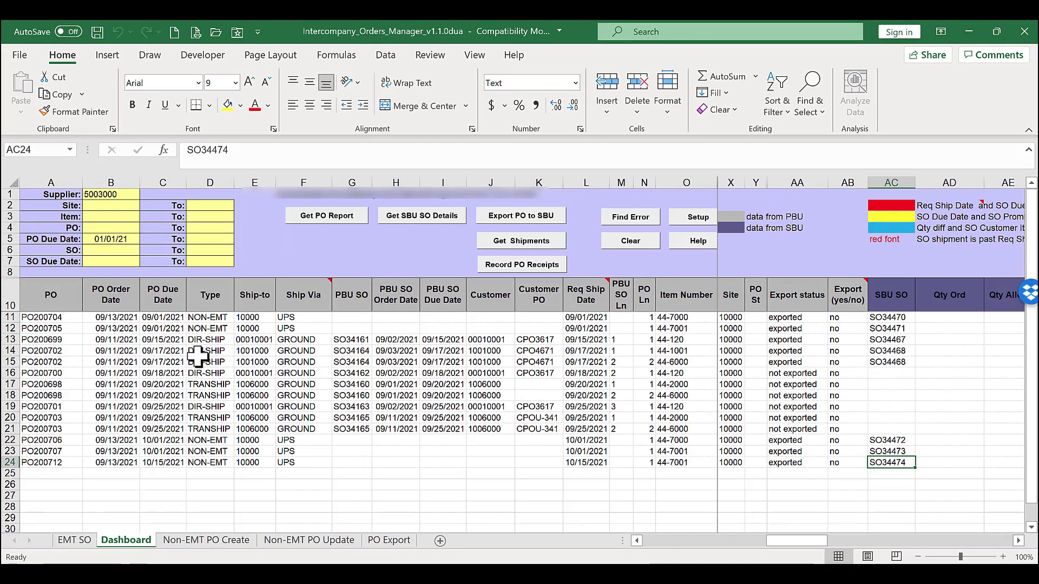
{"action": "left_click", "coordinate": [313, 223]}
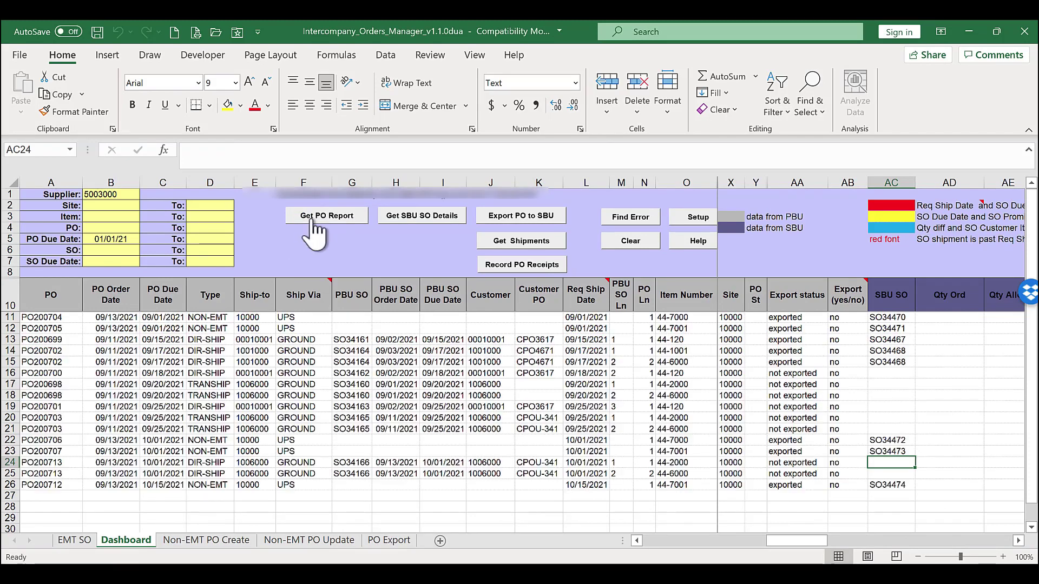
{"action": "left_click", "coordinate": [66, 463]}
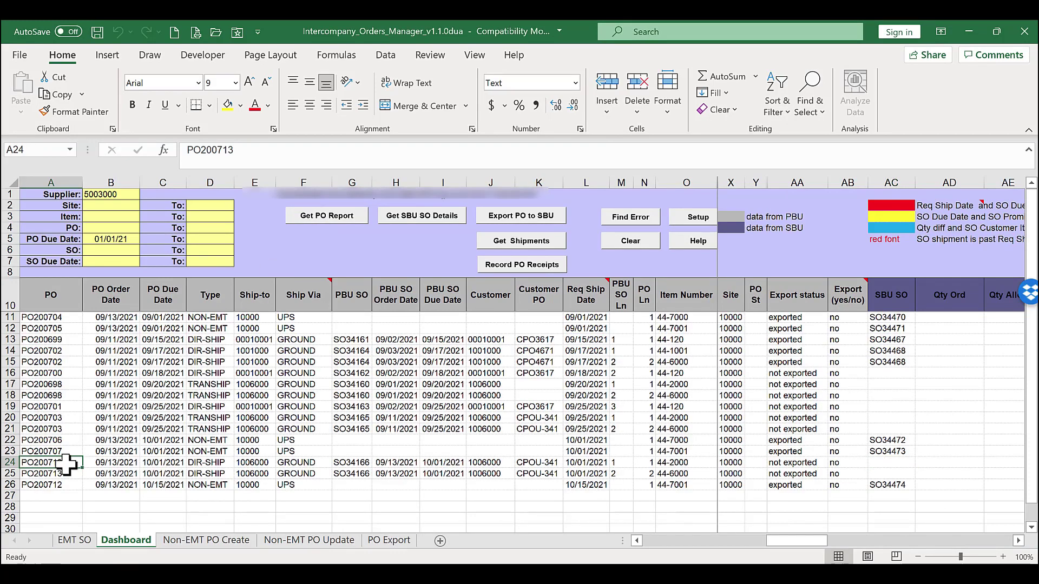
{"action": "left_click_drag", "start_coordinate": [66, 463], "coordinate": [65, 469]}
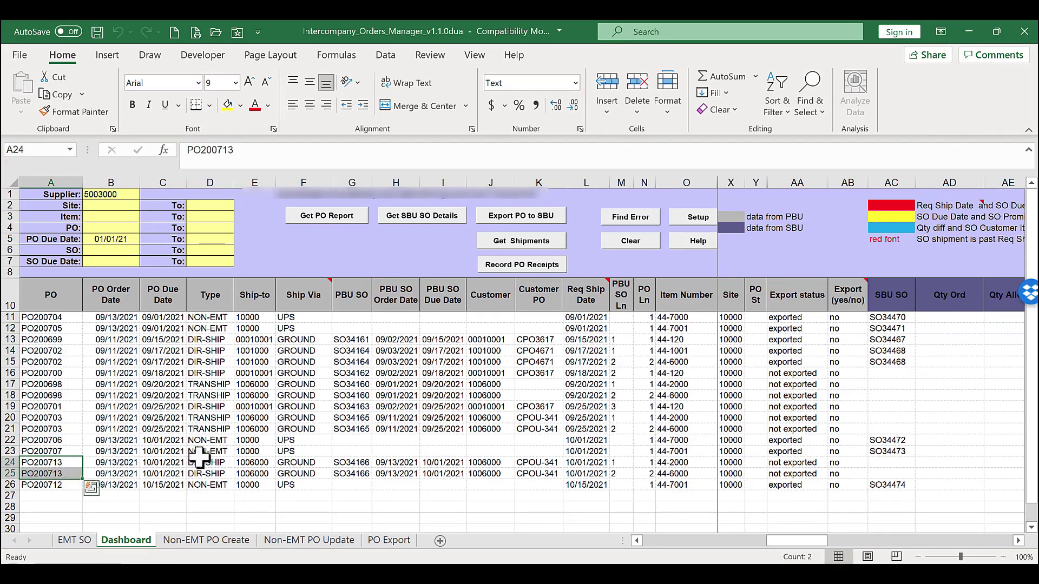
{"action": "left_click_drag", "start_coordinate": [349, 464], "coordinate": [361, 475]}
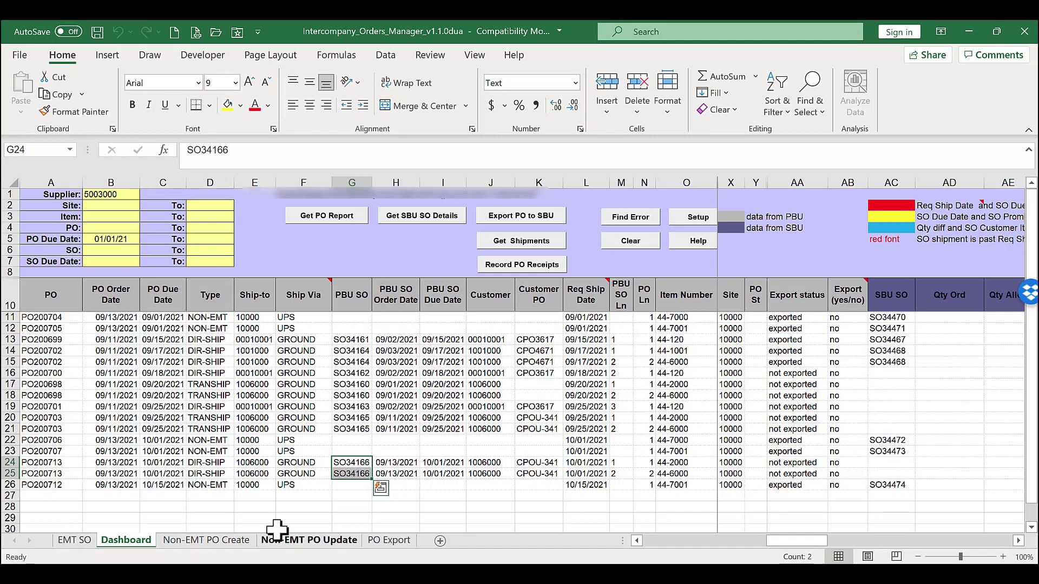
Compare the PO and PBU SO fields of the non-EMT order in row 26 with those of the DIR-SHIP order in row 24
{"action": "left_click", "coordinate": [57, 484]}
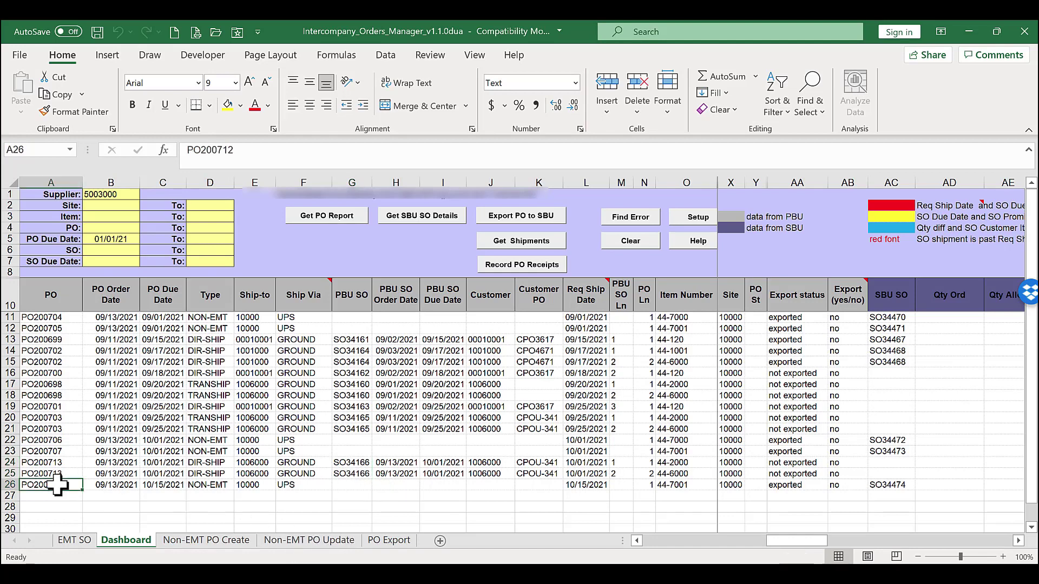
{"action": "left_click", "coordinate": [349, 486]}
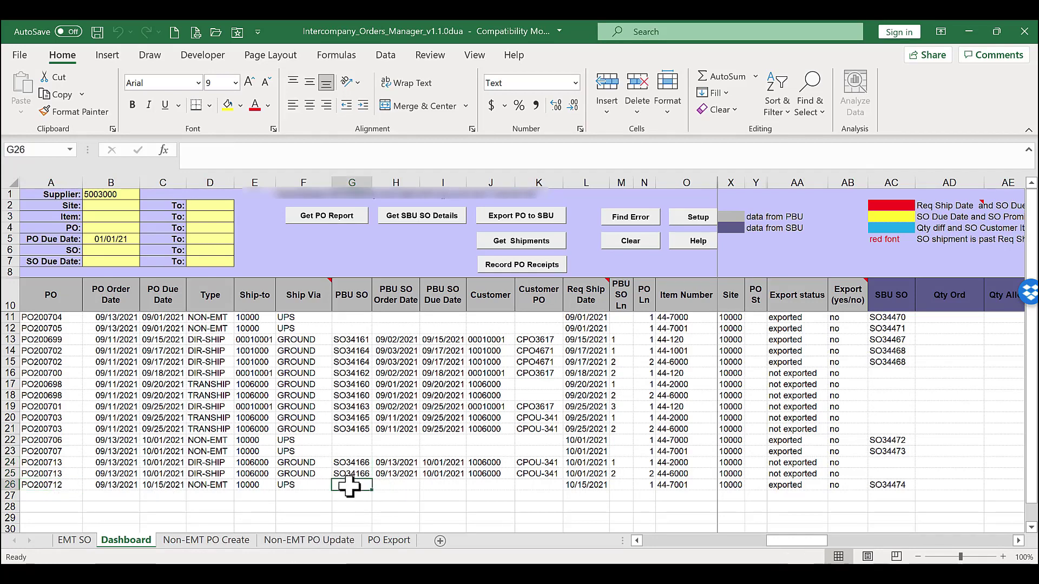
{"action": "left_click", "coordinate": [40, 463]}
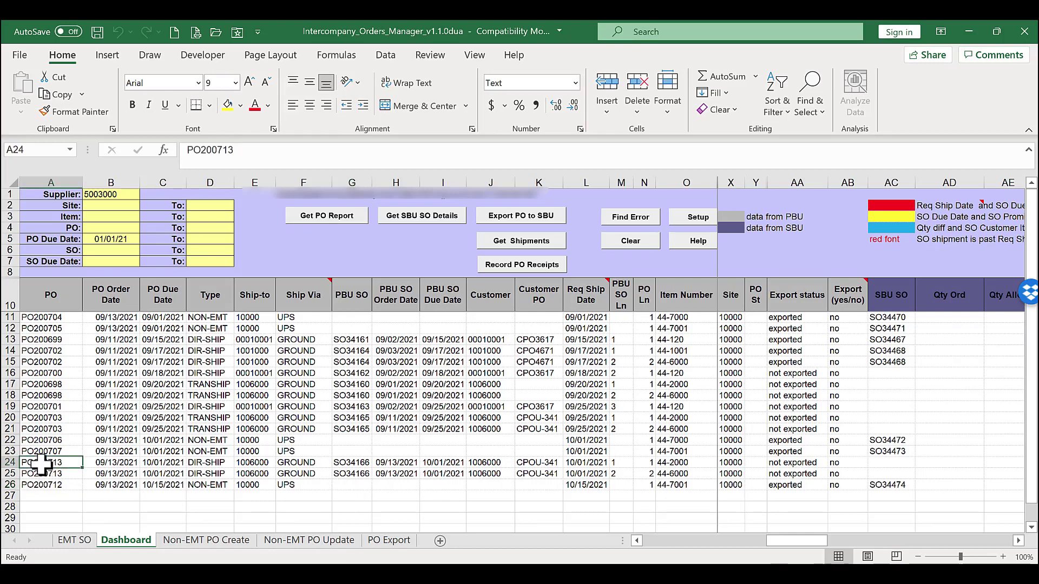
{"action": "left_click", "coordinate": [353, 464]}
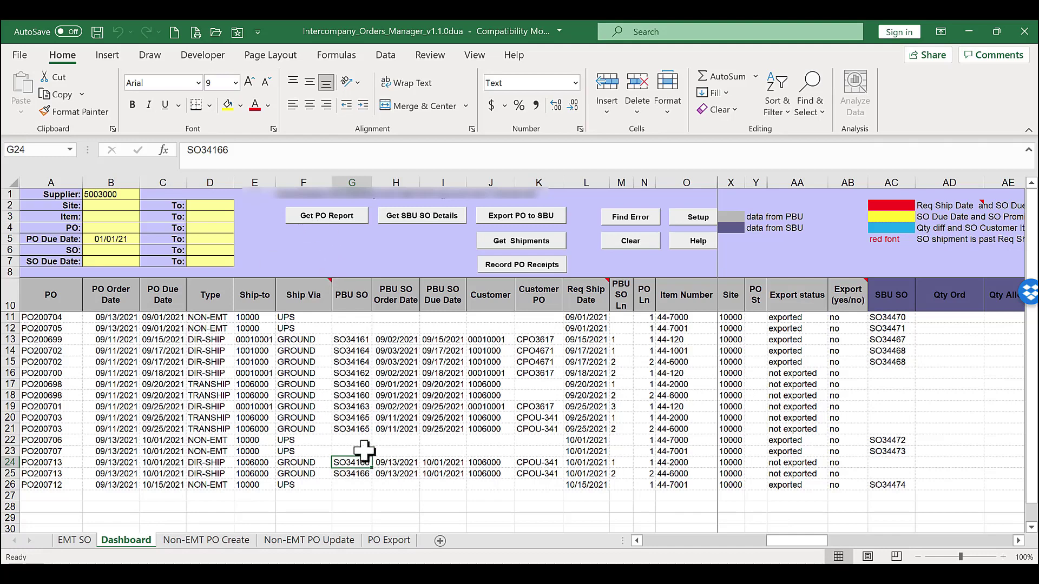
Mark the DIR-SHIP purchase order lines in rows 24 and 25 for export with y and send them to the PO Export sheet
{"action": "left_click", "coordinate": [833, 464]}
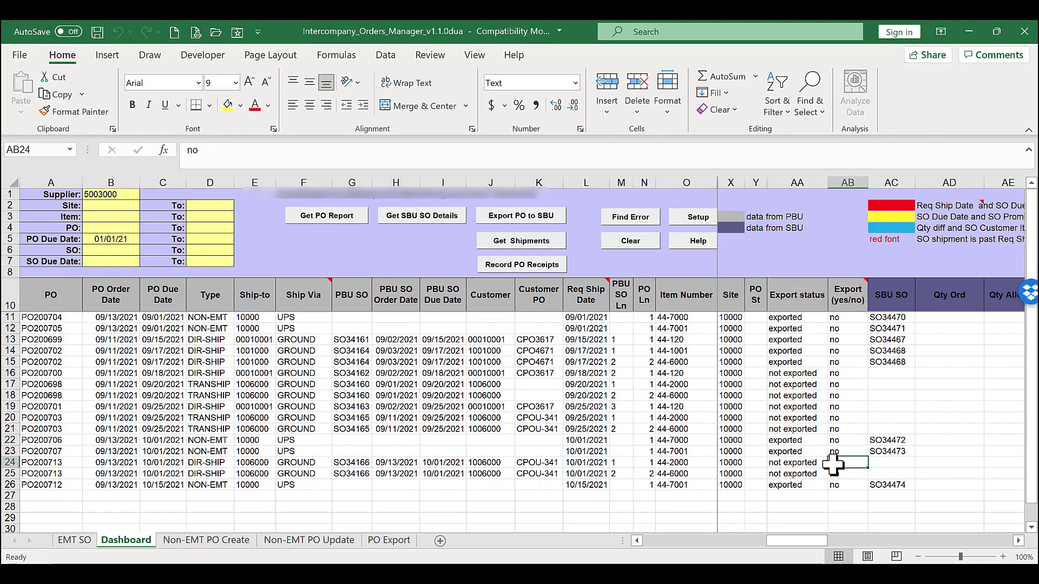
{"action": "type", "text": "y"}
{"action": "key", "text": "Return"}
{"action": "type", "text": "y"}
{"action": "key", "text": "Return"}
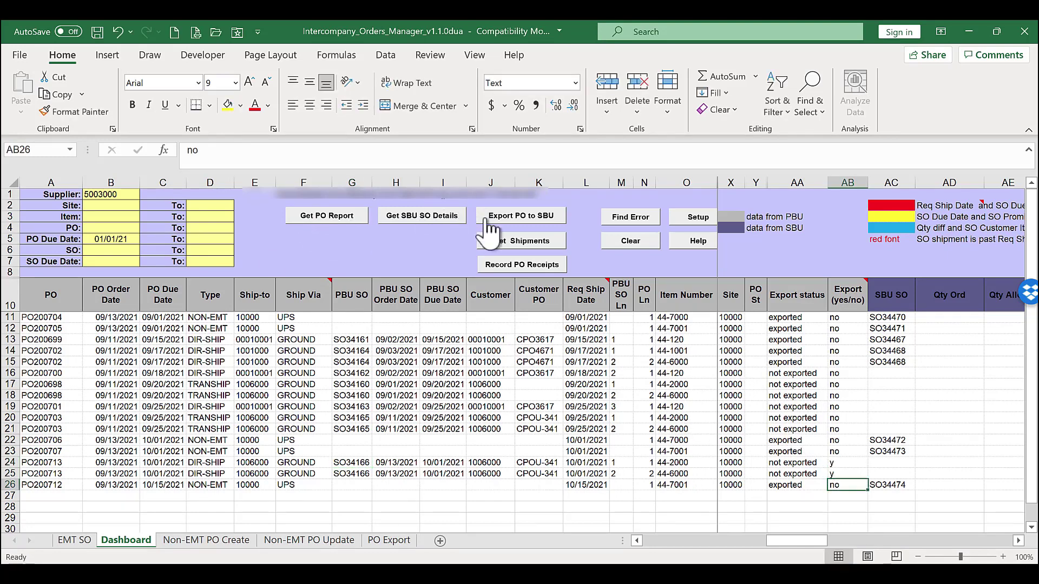
{"action": "left_click", "coordinate": [506, 216]}
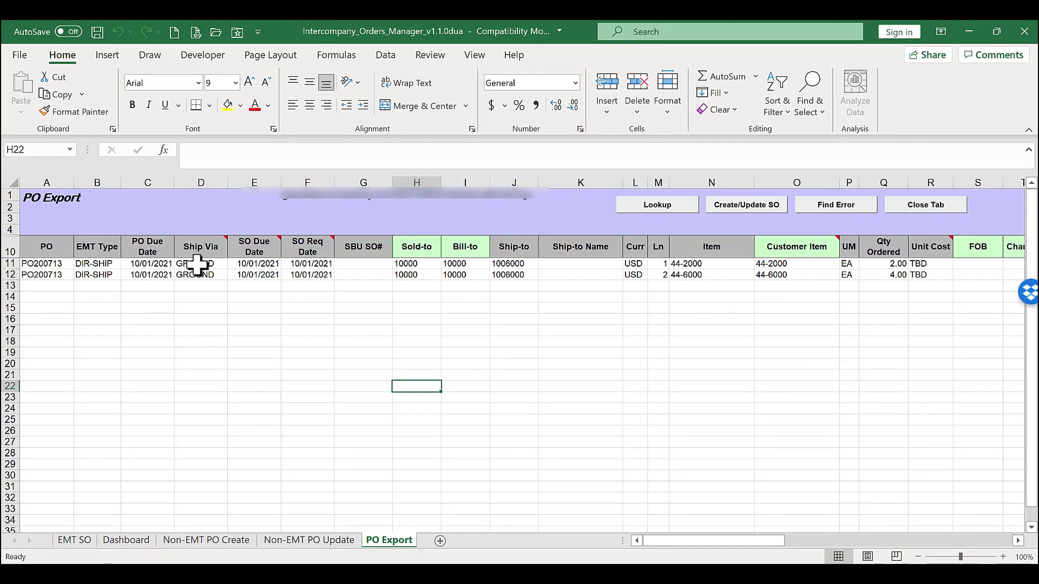
Replace the Ship Via of the first PO Export line, item 44-2000, with STANDARD using the value lookup
{"action": "left_click_drag", "start_coordinate": [194, 265], "coordinate": [196, 274]}
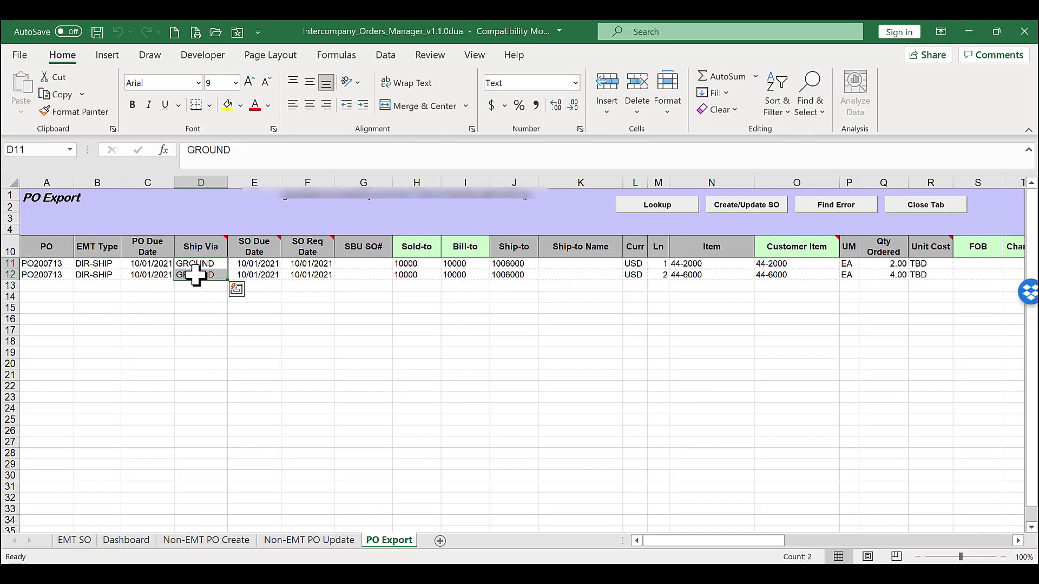
{"action": "left_click", "coordinate": [200, 263]}
{"action": "key", "text": "Delete"}
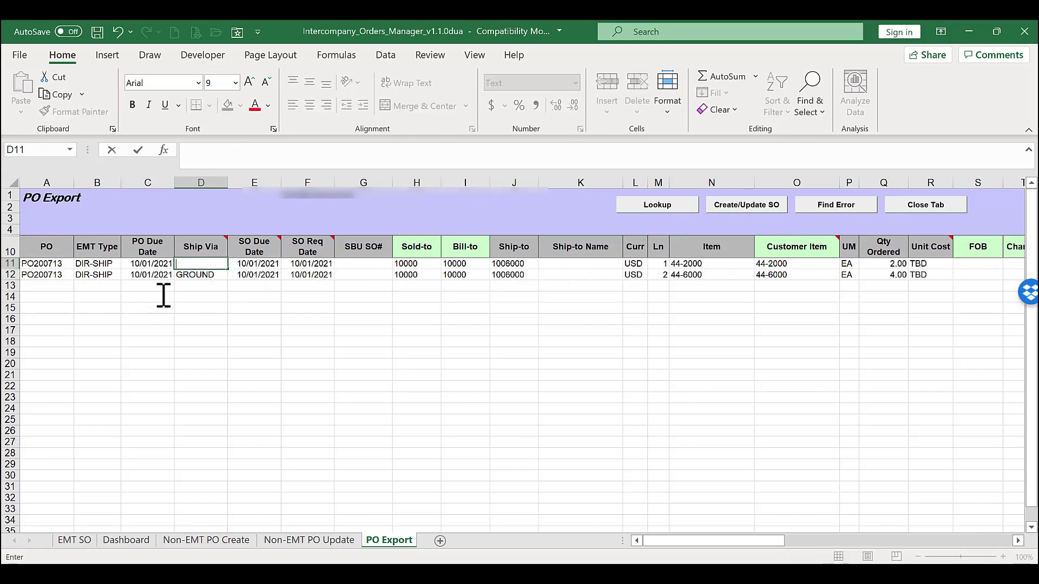
{"action": "left_click", "coordinate": [656, 203]}
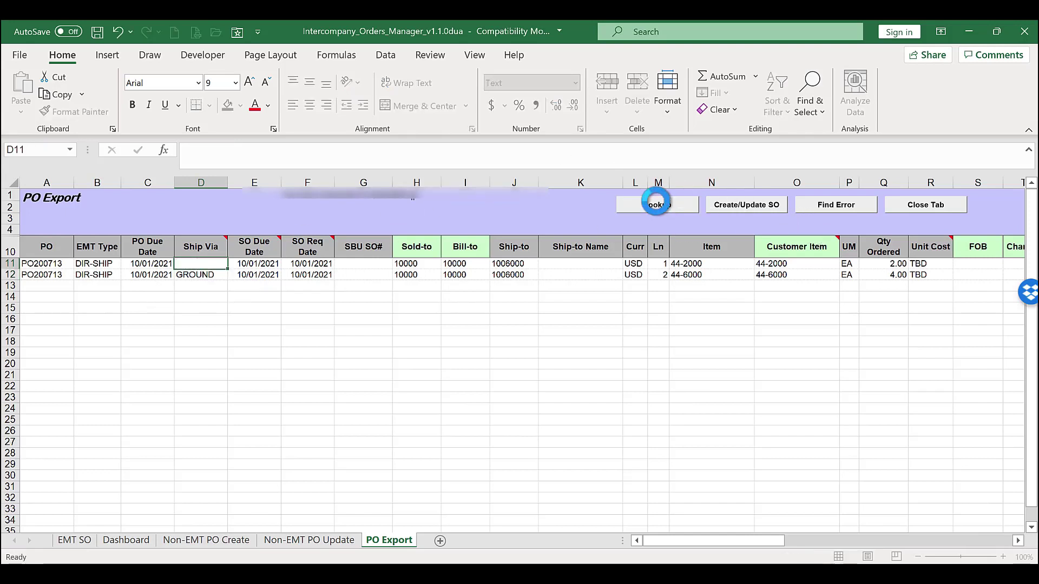
{"action": "left_click", "coordinate": [254, 339]}
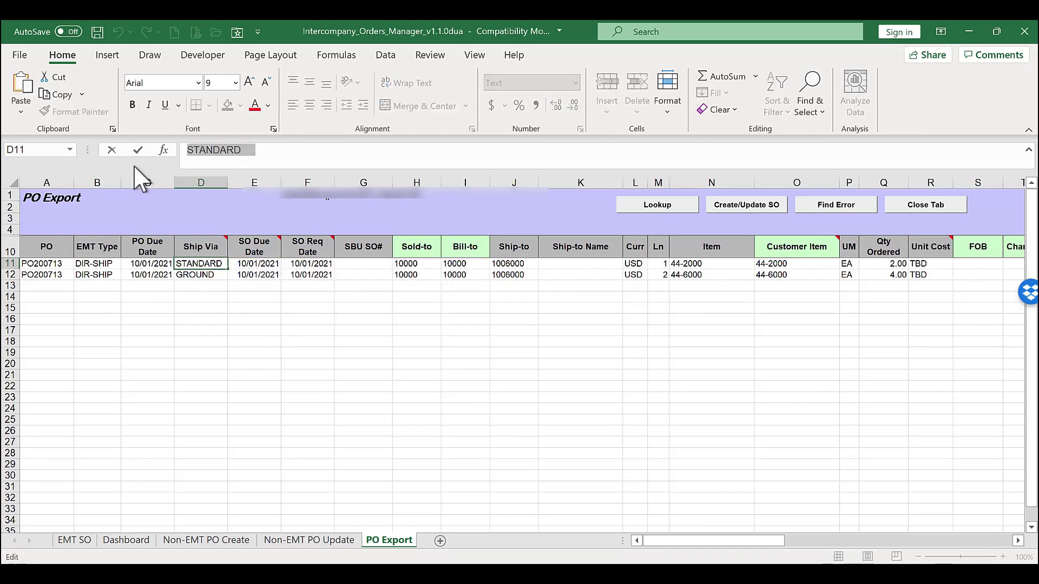
Set the Ship Via of the second PO Export line, item 44-6000, to STANDARD and create the SBU sales order for both lines
{"action": "left_click", "coordinate": [191, 275]}
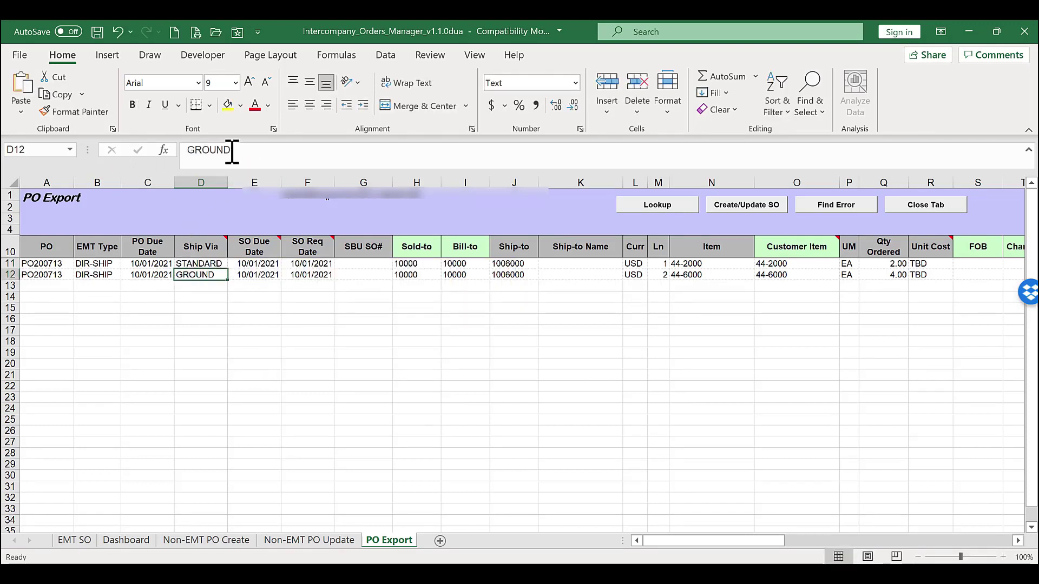
{"action": "type", "text": "STANDARD"}
{"action": "left_click", "coordinate": [732, 207]}
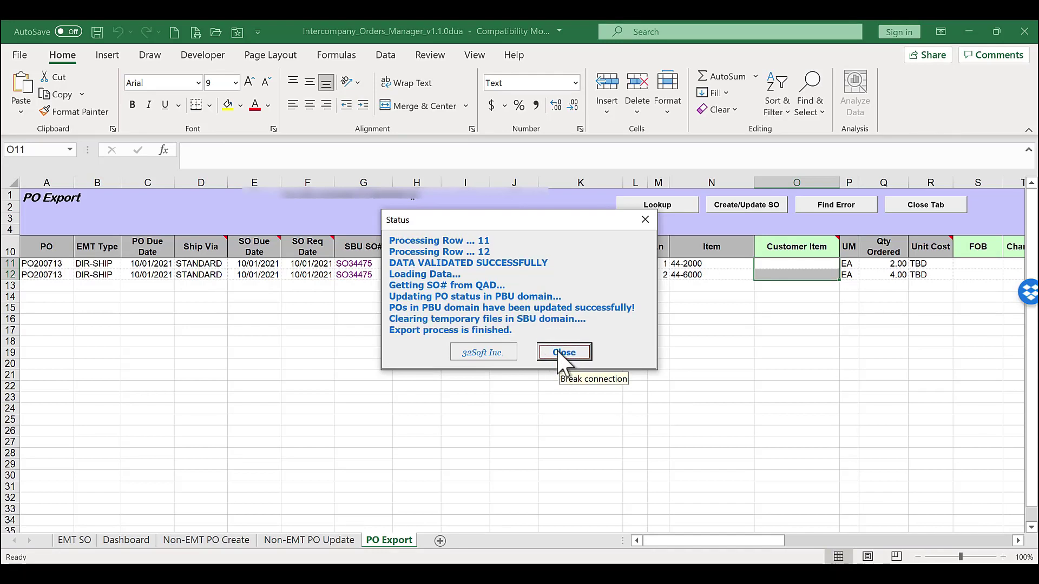
{"action": "left_click", "coordinate": [563, 355]}
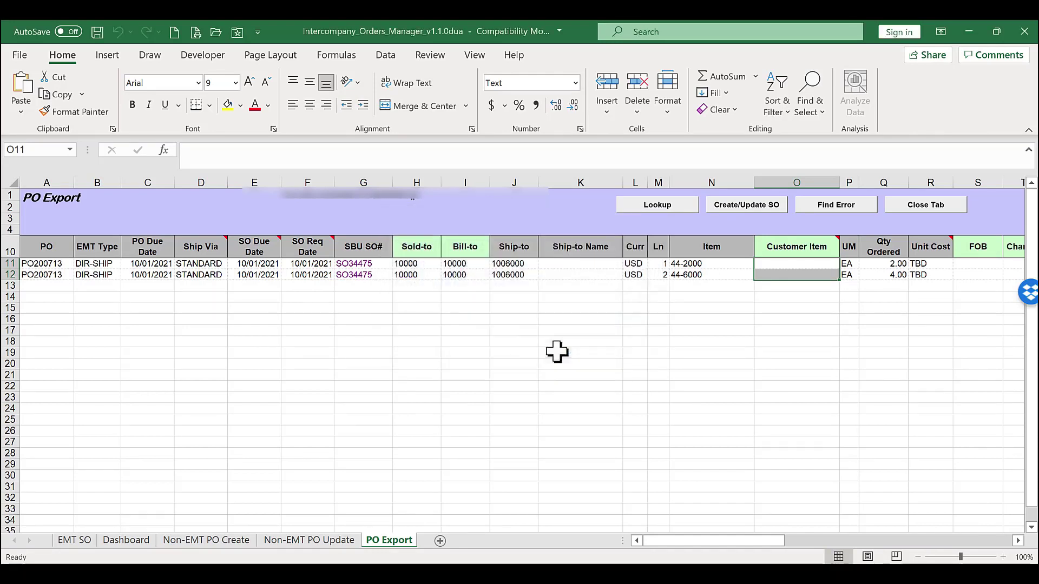
{"action": "left_click_drag", "start_coordinate": [349, 264], "coordinate": [355, 276]}
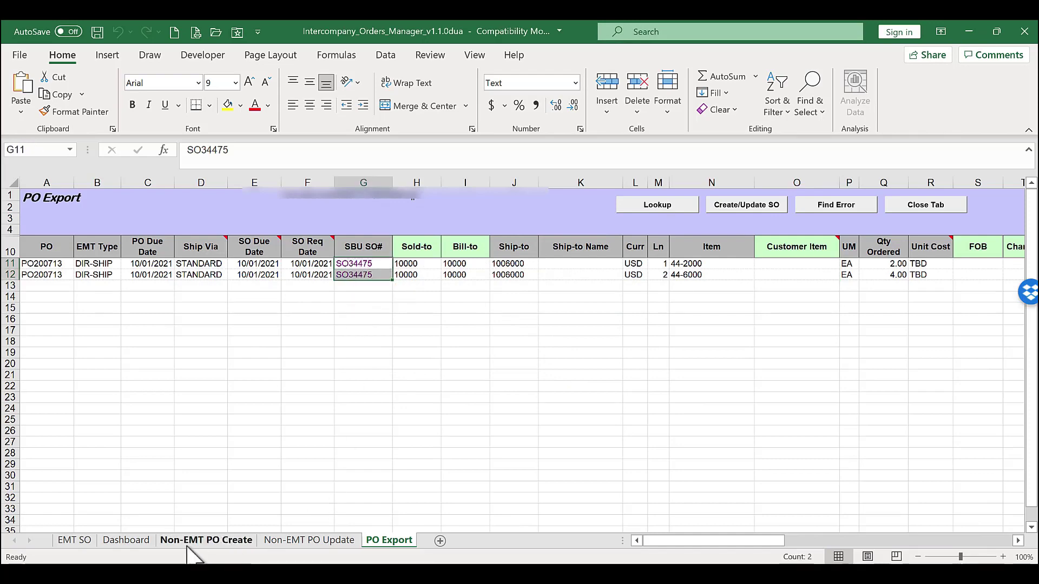
Refresh the Dashboard's PO report and check the export status and SBU SO of the exported DIR-SHIP lines
{"action": "left_click", "coordinate": [130, 540]}
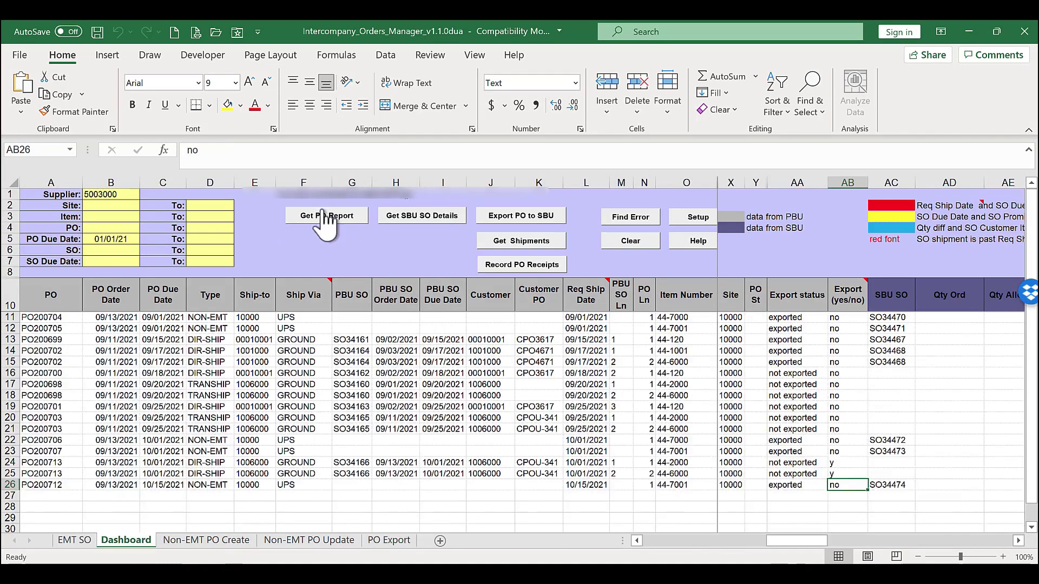
{"action": "left_click", "coordinate": [321, 216]}
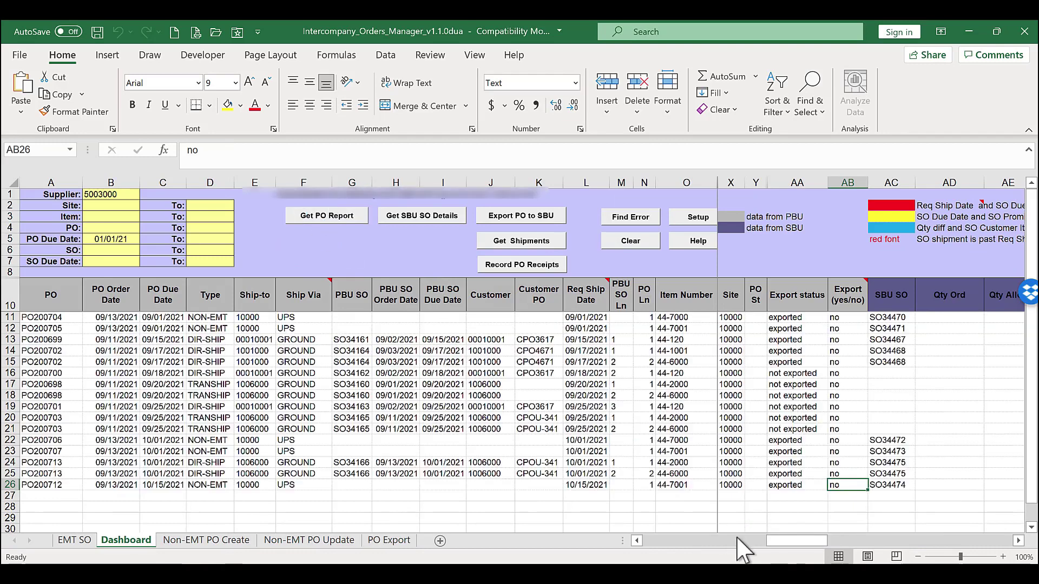
{"action": "left_click", "coordinate": [897, 452]}
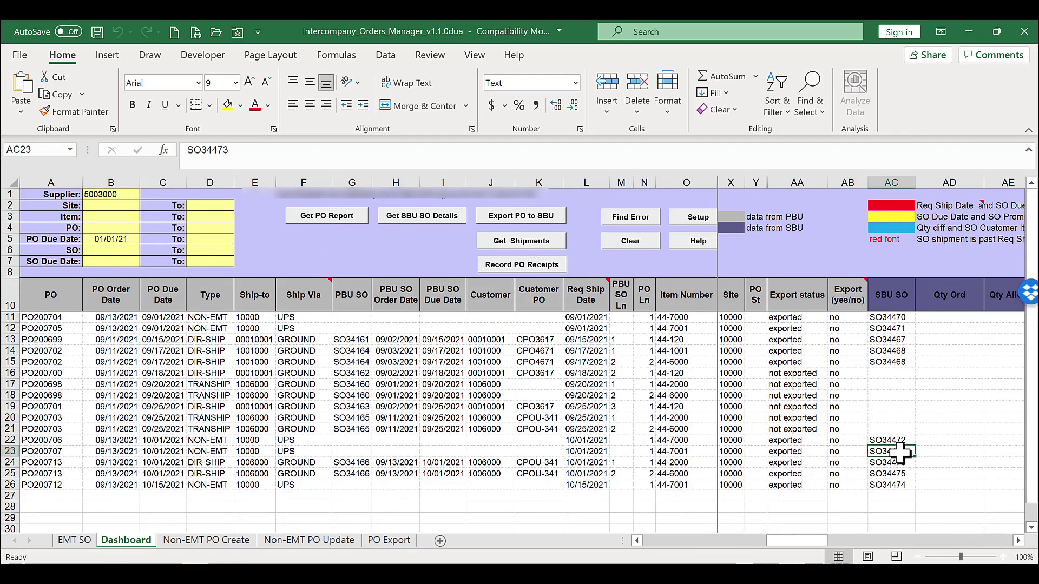
{"action": "left_click", "coordinate": [790, 462]}
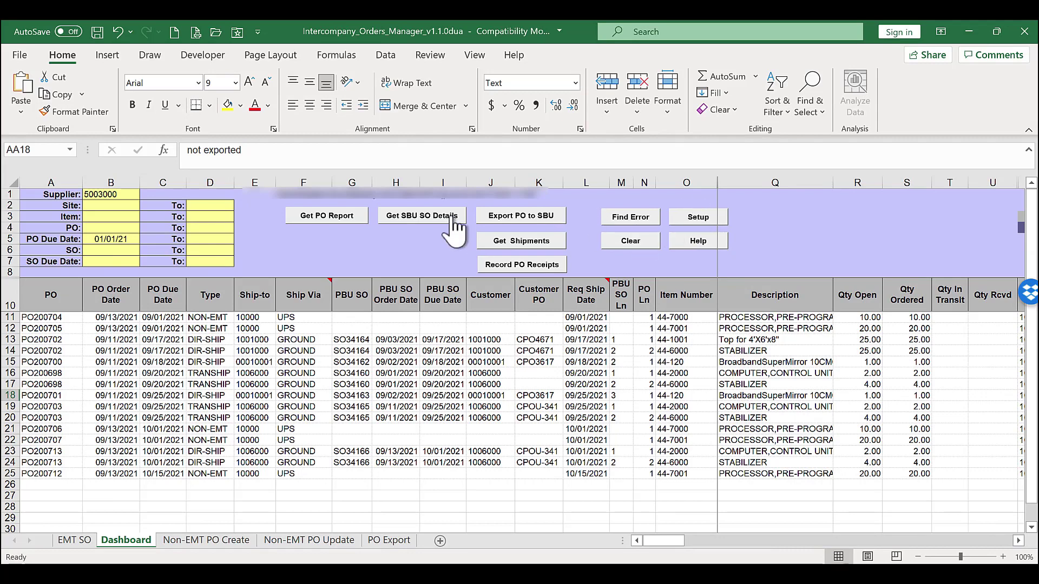
Retrieve the SBU SO details and compare Qty Shipped with Qty In Transit for the item 44-120 line in row 15
{"action": "left_click", "coordinate": [427, 217]}
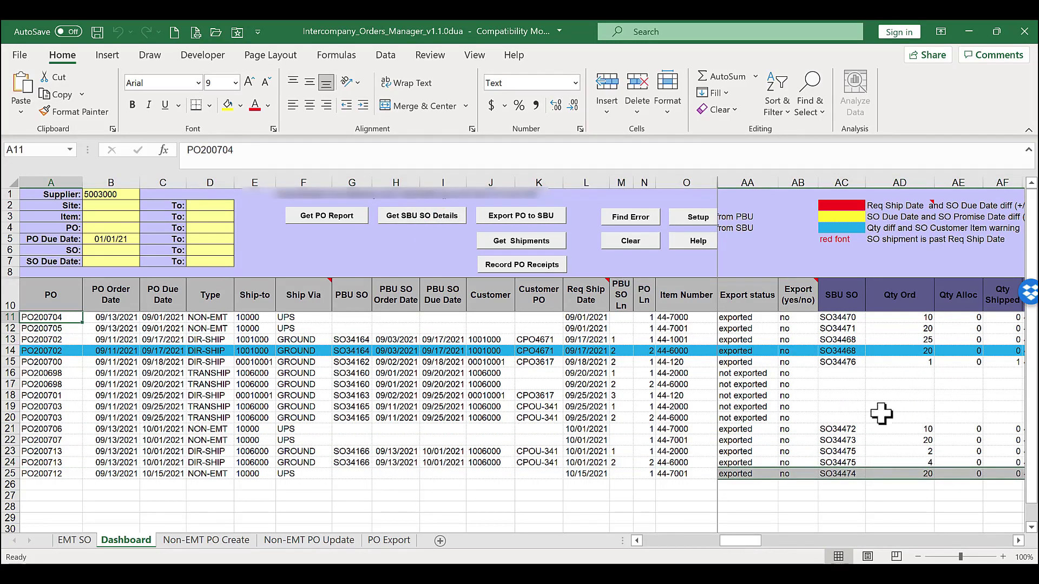
{"action": "left_click", "coordinate": [1010, 364]}
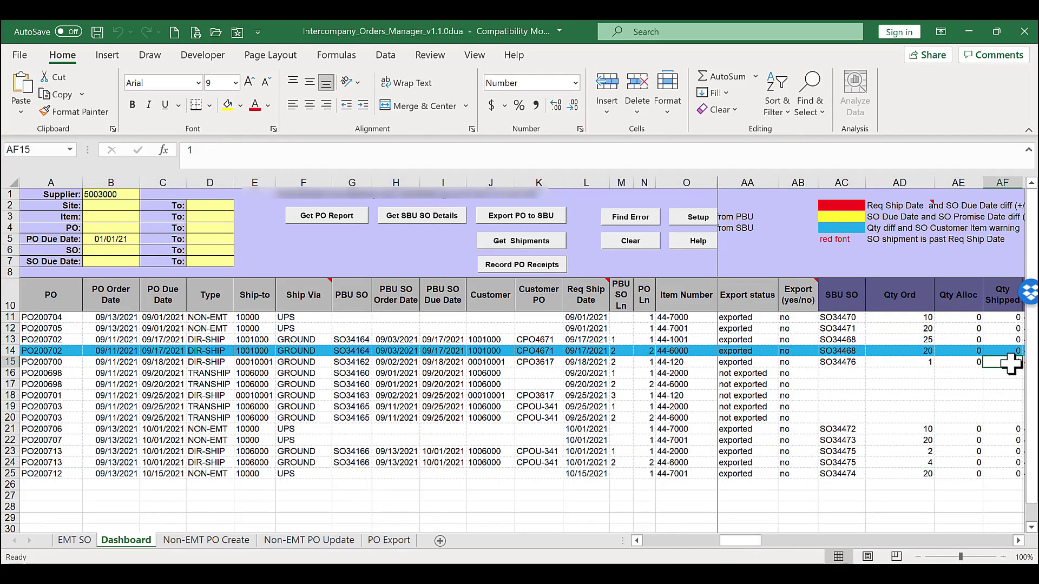
{"action": "key", "text": "Left"}
{"action": "key", "text": "Left"}
{"action": "key", "text": "Left"}
{"action": "key", "text": "Left"}
{"action": "key", "text": "Left"}
{"action": "key", "text": "Left"}
{"action": "key", "text": "Left"}
{"action": "key", "text": "Left"}
{"action": "key", "text": "Left"}
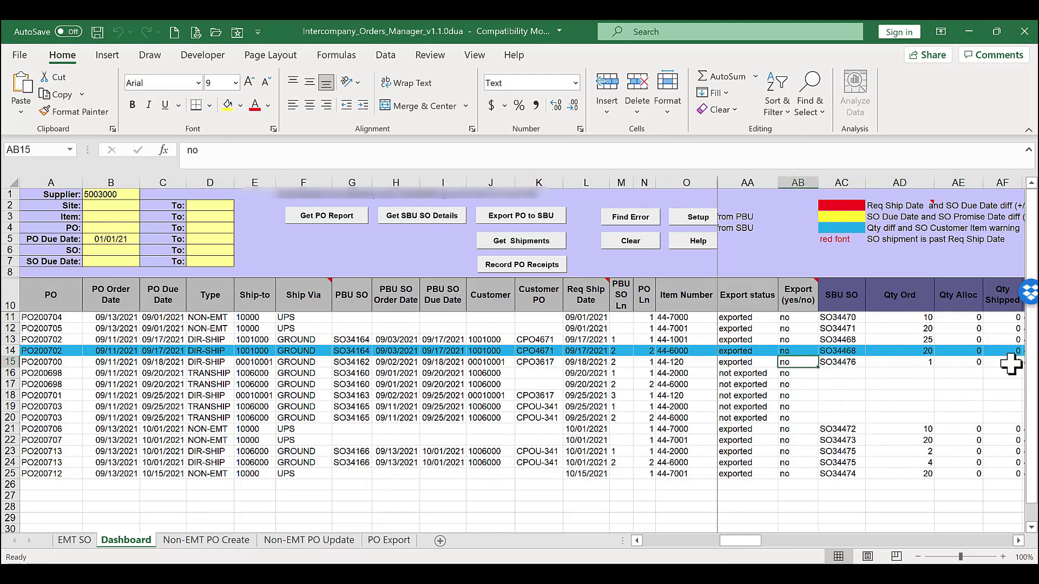
{"action": "key", "text": "Left"}
{"action": "key", "text": "Left"}
{"action": "key", "text": "Right"}
{"action": "key", "text": "Right"}
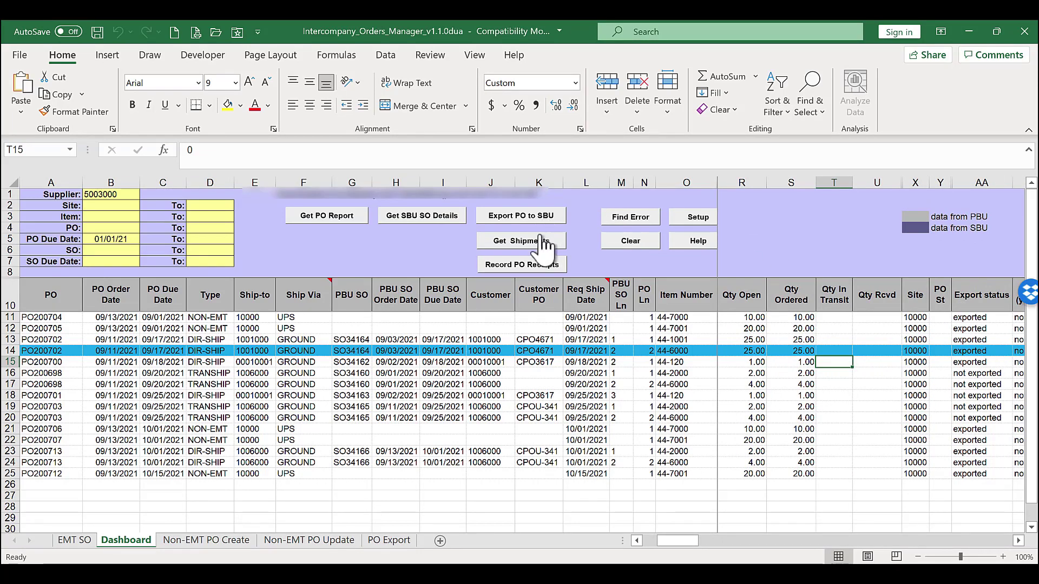
Retrieve the shipment notifications, create PO shippers from them, and refresh the Dashboard's PO report to check Qty In Transit
{"action": "left_click", "coordinate": [522, 244]}
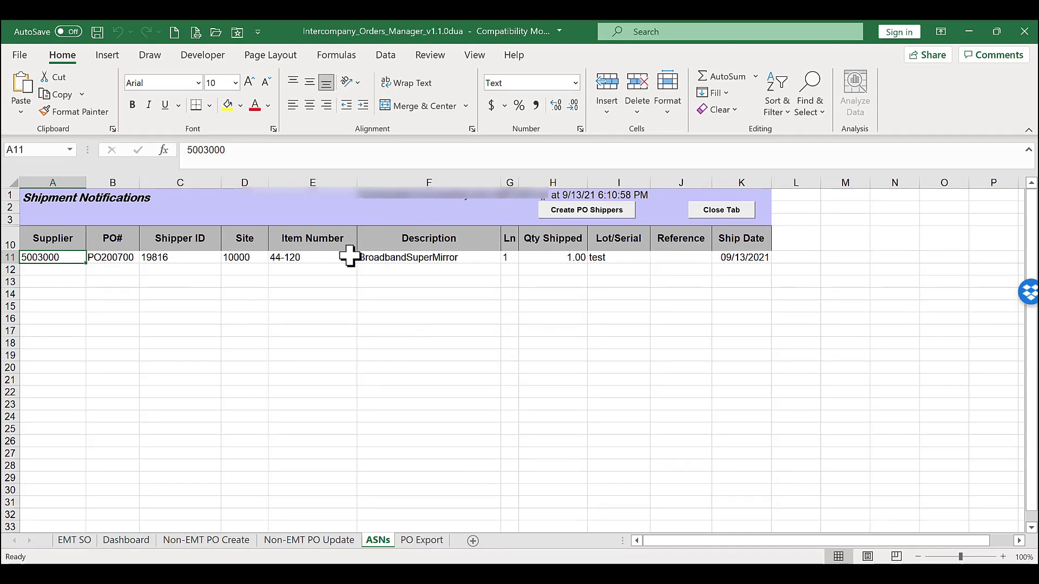
{"action": "left_click", "coordinate": [580, 210]}
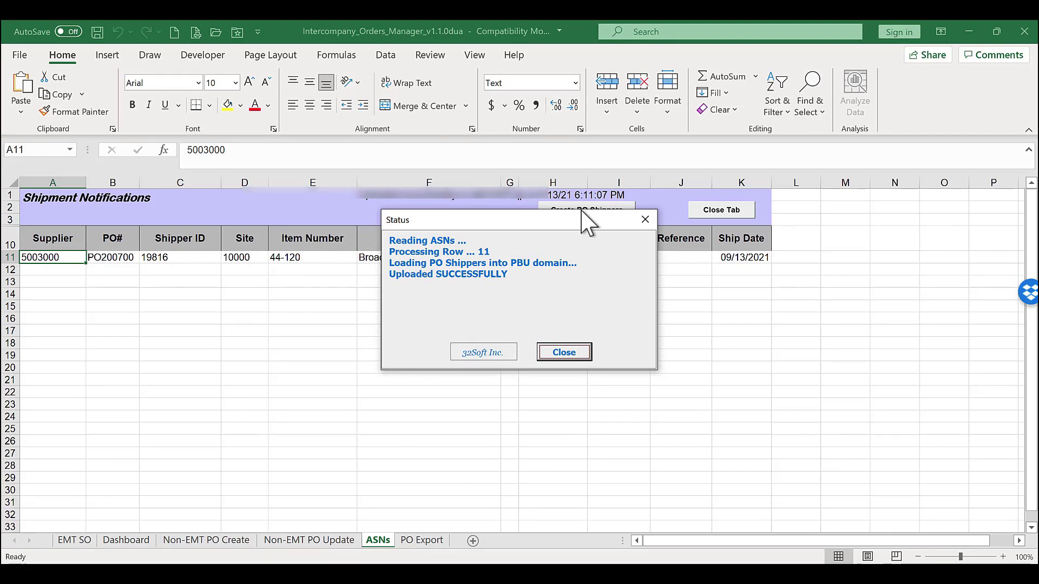
{"action": "left_click", "coordinate": [565, 352]}
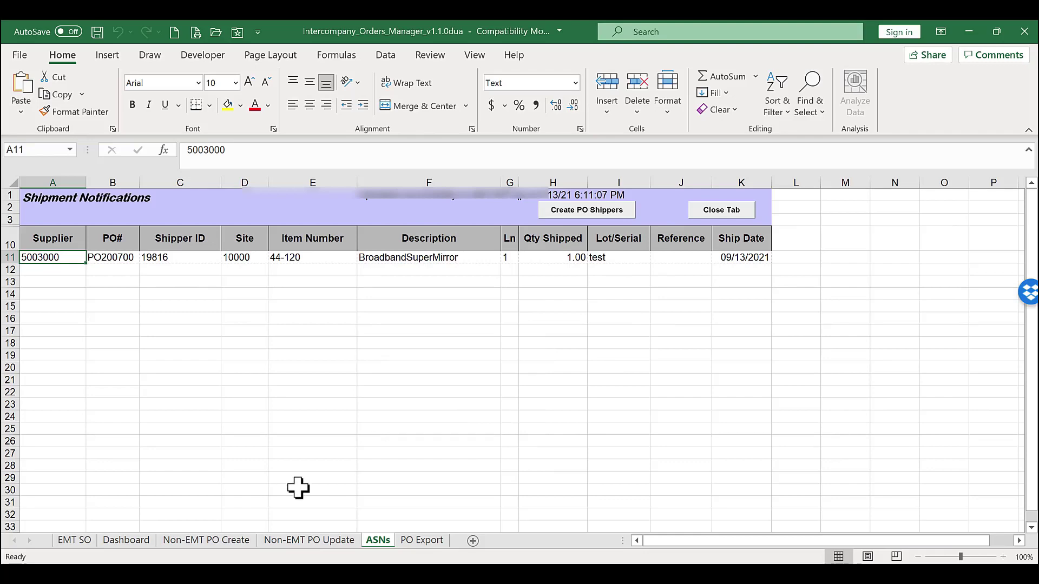
{"action": "left_click", "coordinate": [111, 542]}
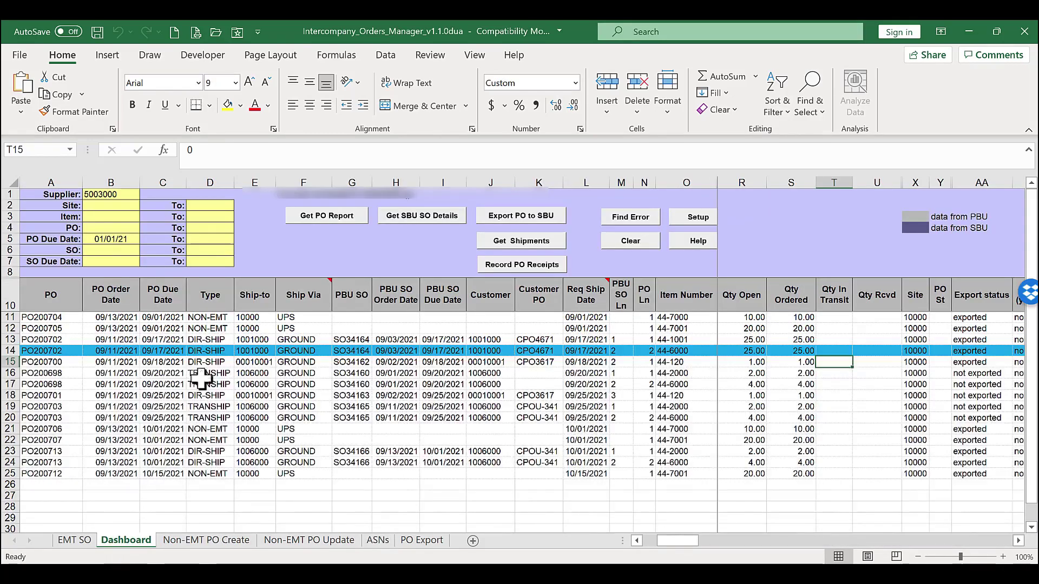
{"action": "left_click", "coordinate": [336, 216]}
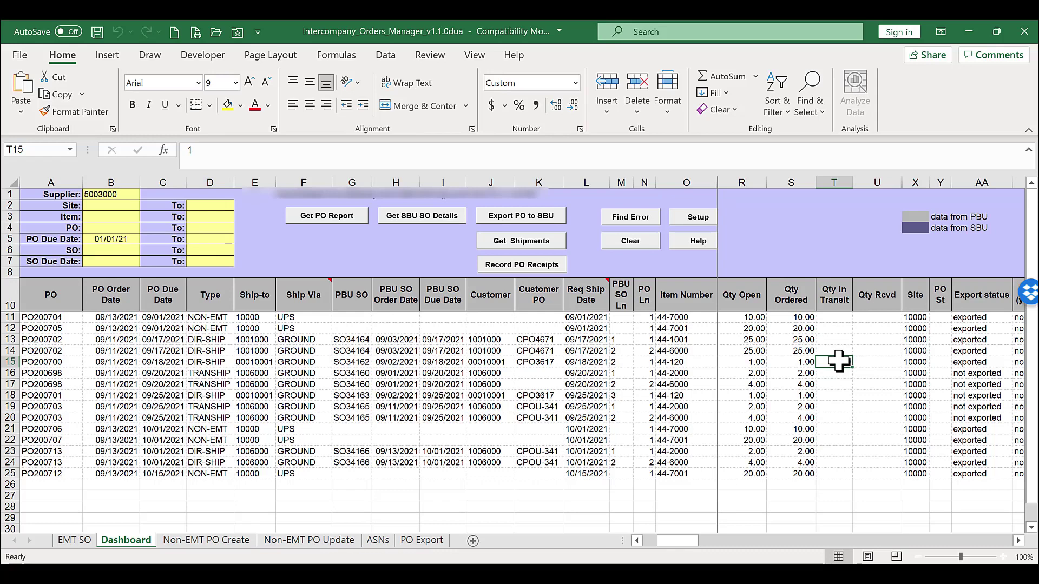
Open the unprocessed PO receipts from the Dashboard and receive all of them
{"action": "left_click", "coordinate": [531, 265]}
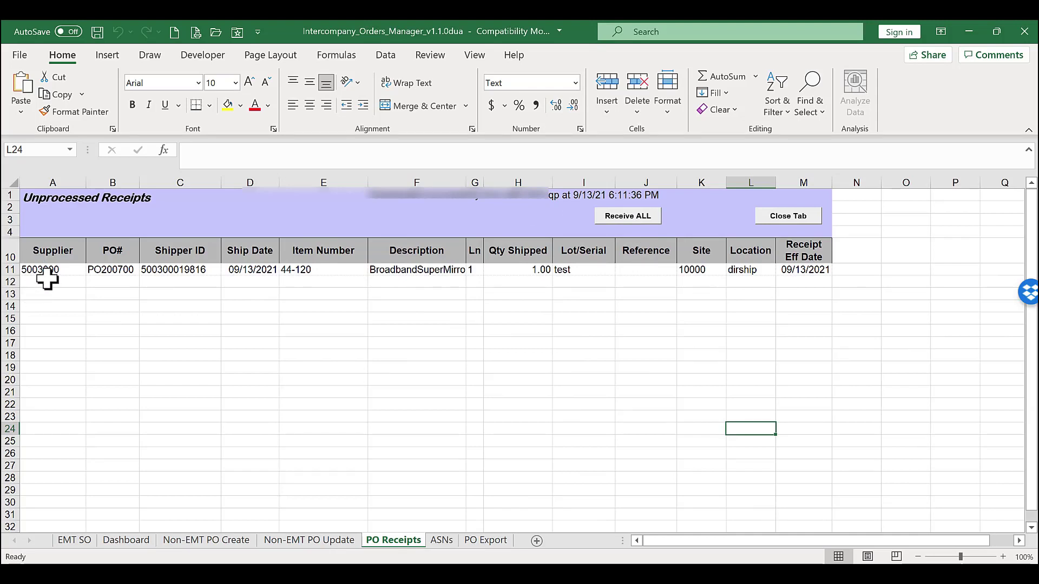
{"action": "left_click", "coordinate": [622, 217]}
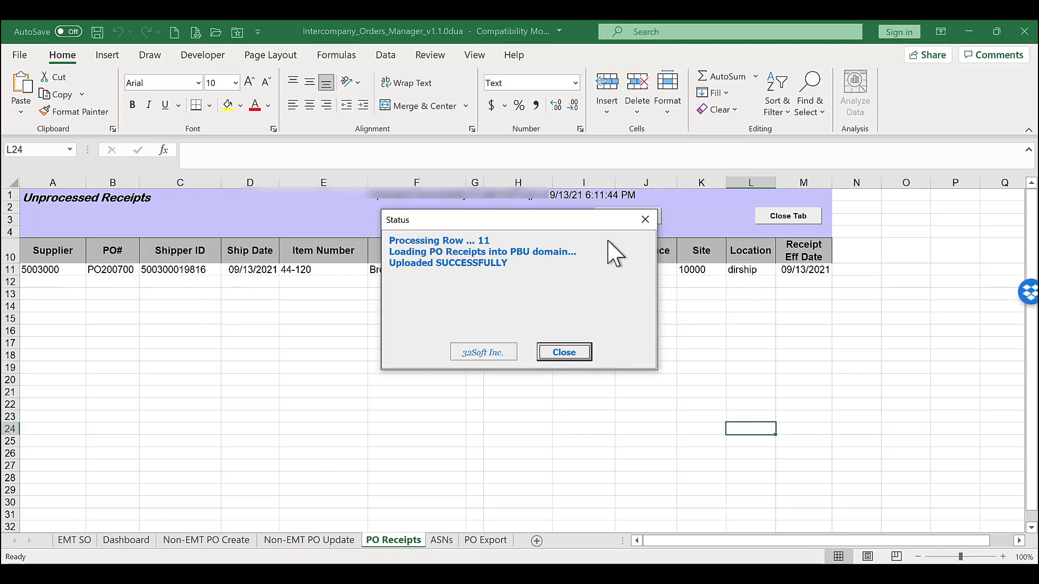
{"action": "left_click", "coordinate": [564, 352]}
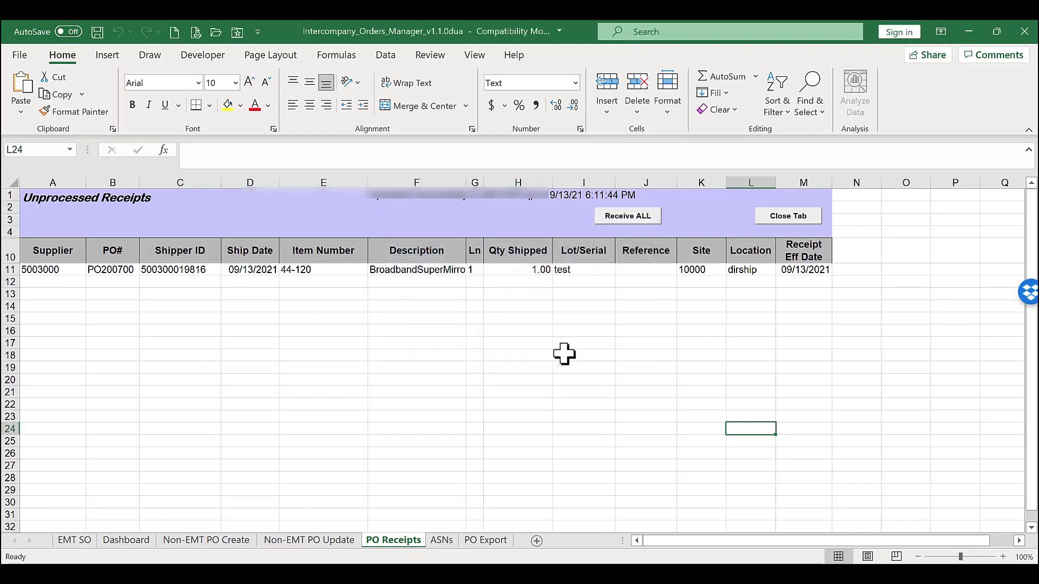
Refresh the Dashboard's PO report and check the Qty Rcvd, PO status, type and PO of the DIR-SHIP line in row 15
{"action": "left_click", "coordinate": [128, 540]}
{"action": "left_click", "coordinate": [312, 219]}
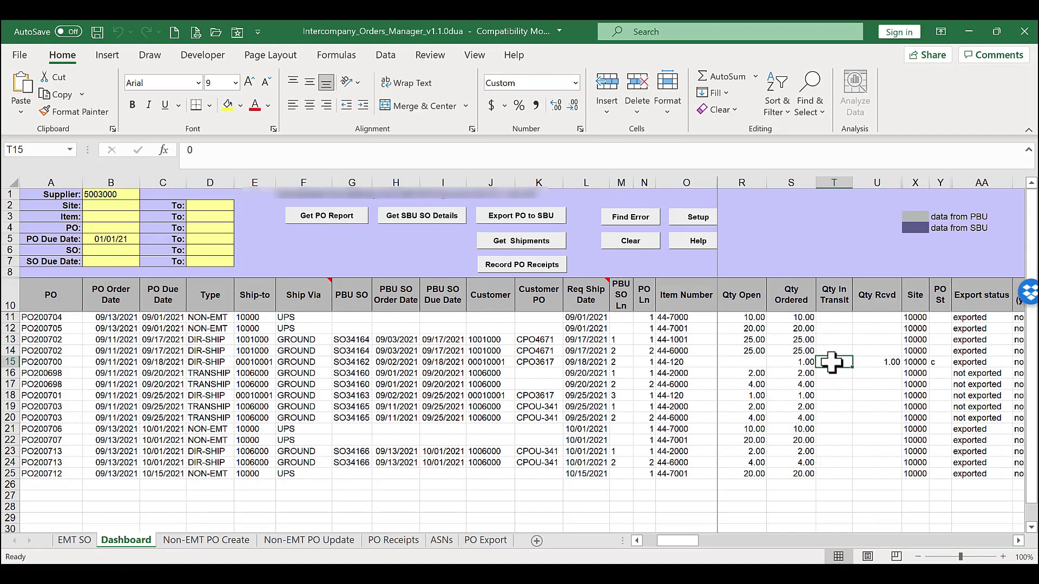
{"action": "left_click", "coordinate": [879, 362]}
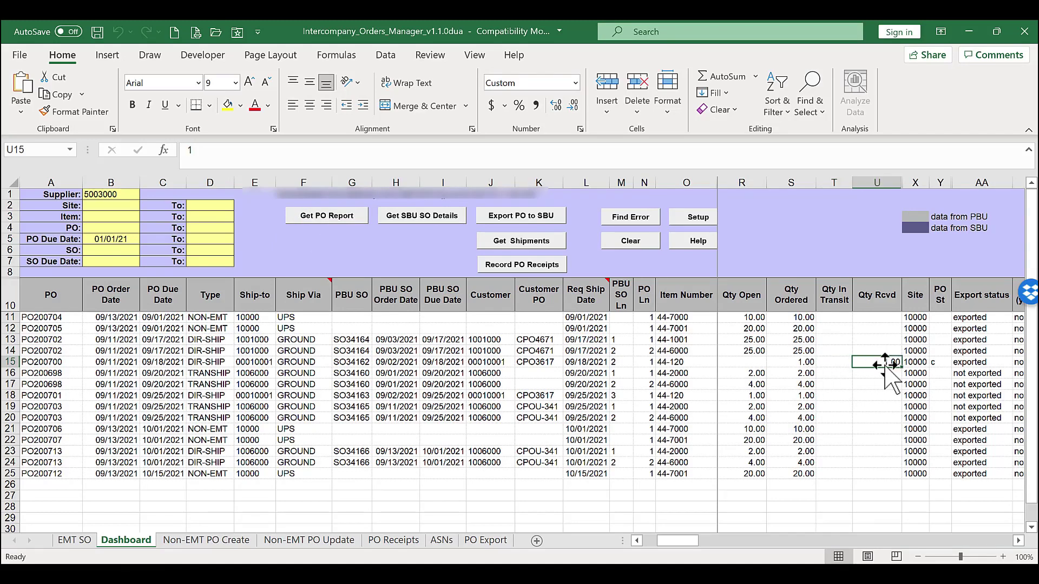
{"action": "left_click", "coordinate": [939, 362]}
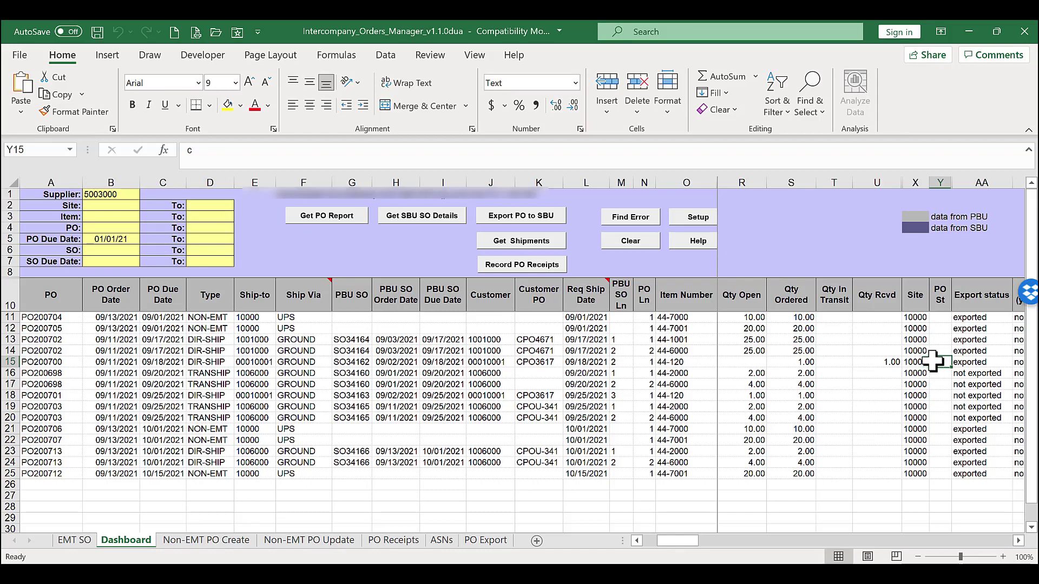
{"action": "left_click", "coordinate": [216, 362]}
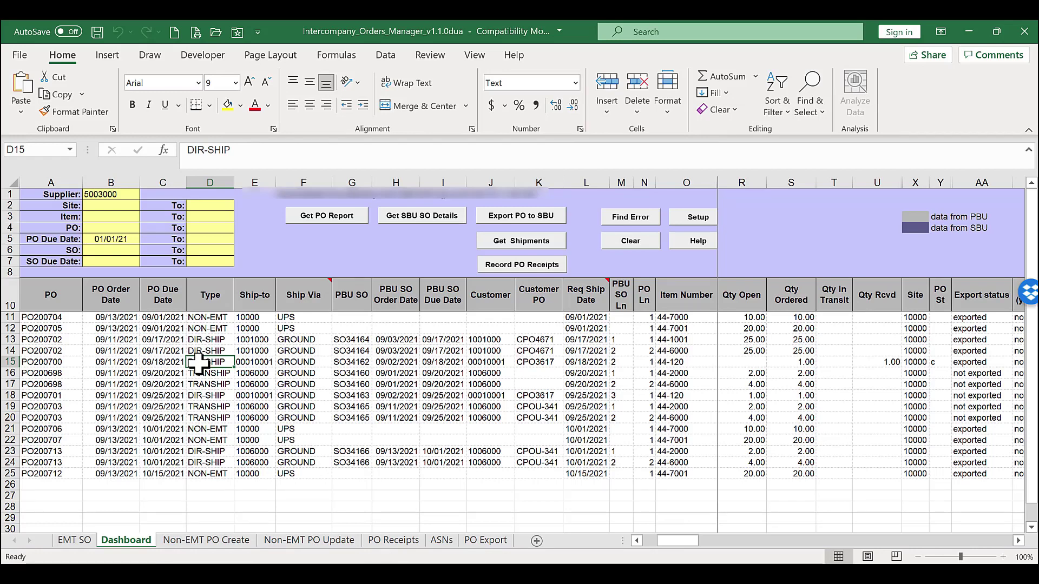
{"action": "left_click", "coordinate": [33, 364]}
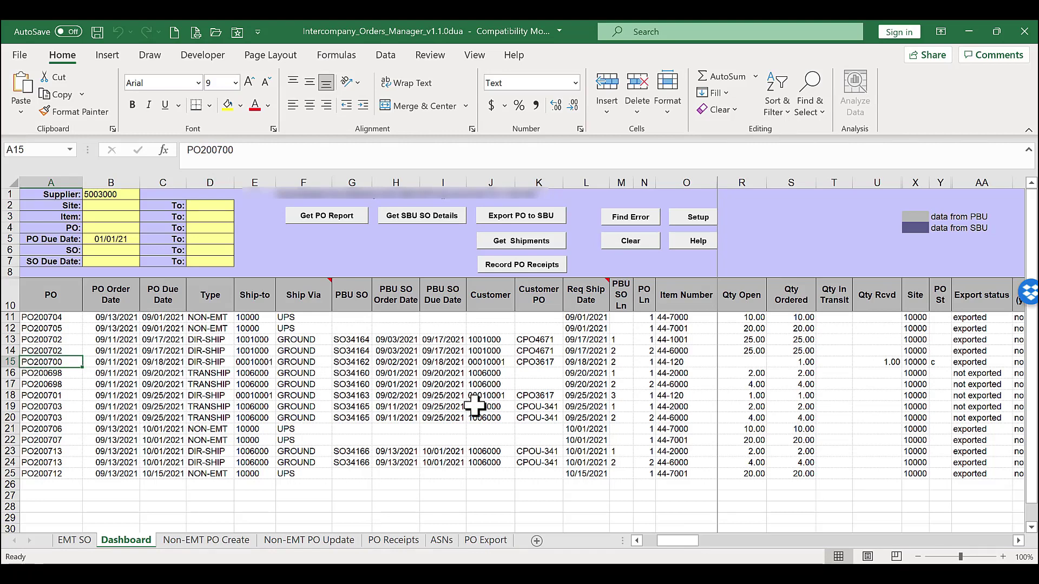
Review the EMT SO sheet, return to the Dashboard and clear its report data
{"action": "left_click", "coordinate": [75, 541]}
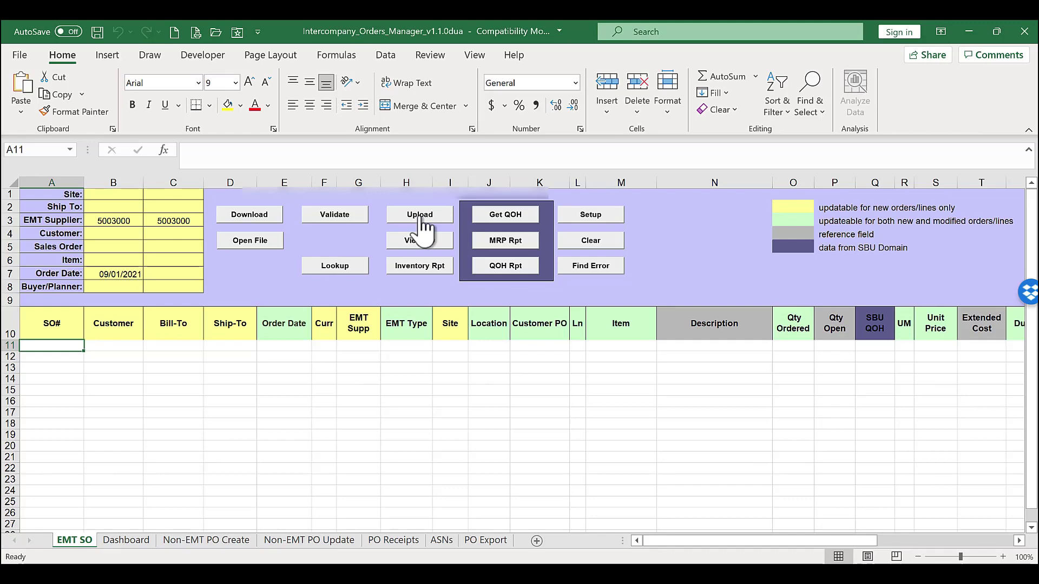
{"action": "left_click", "coordinate": [134, 543]}
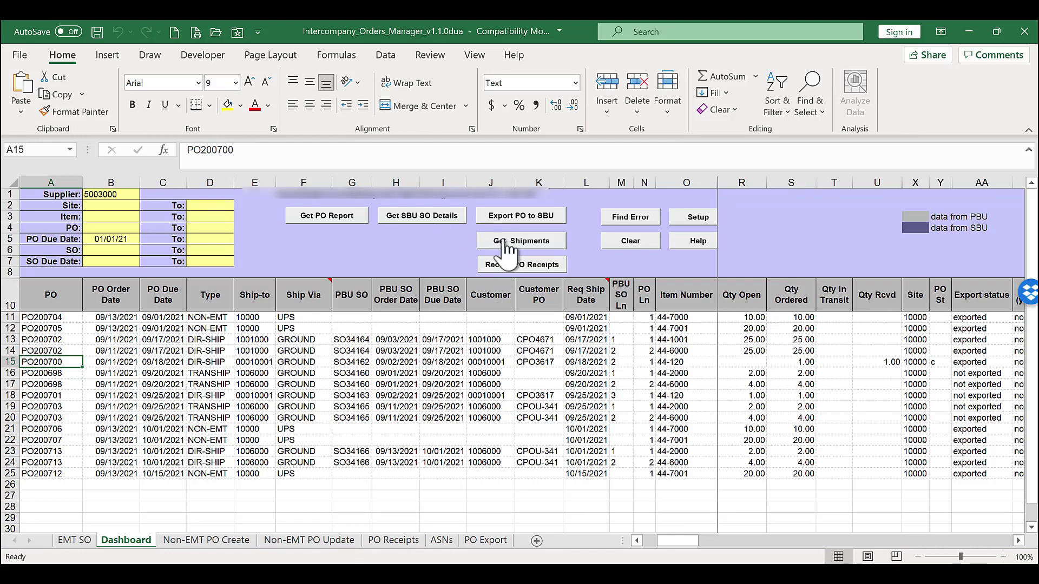
{"action": "left_click", "coordinate": [638, 246]}
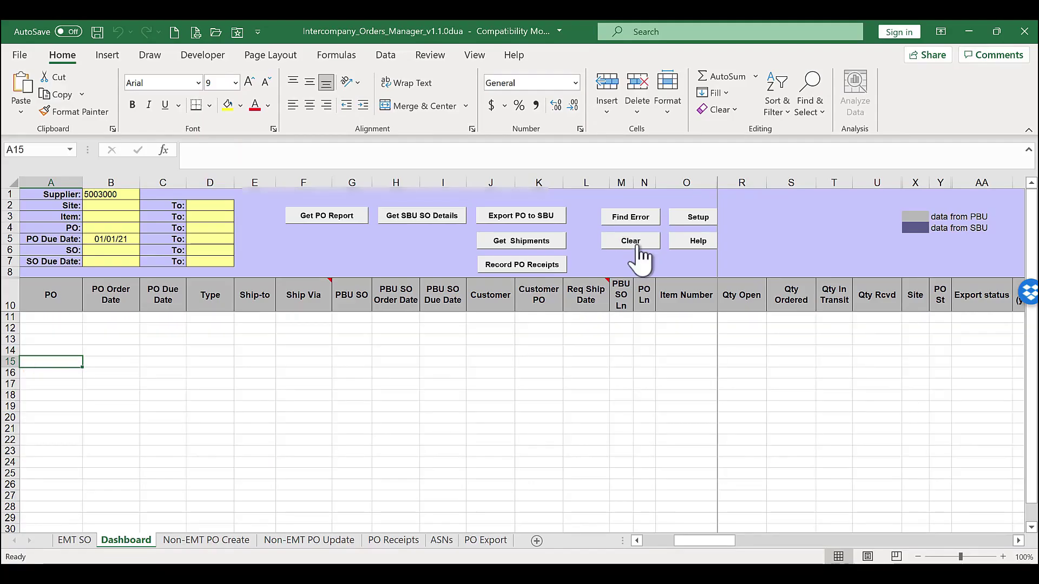